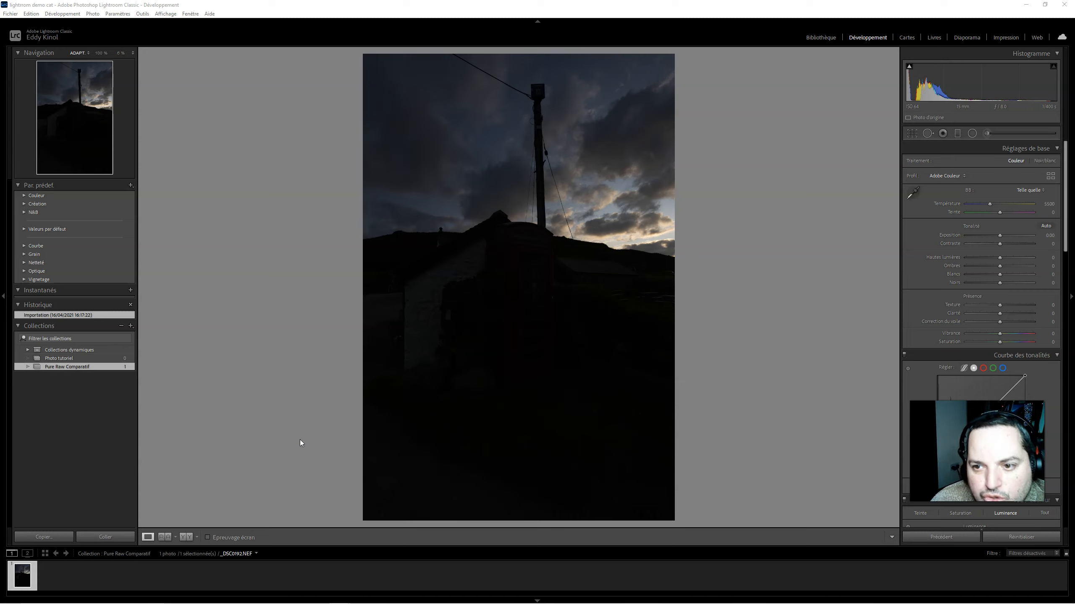
Step: Check the clipped shadows and highlights in the unedited photo
right_click(708, 172)
left_click(843, 103)
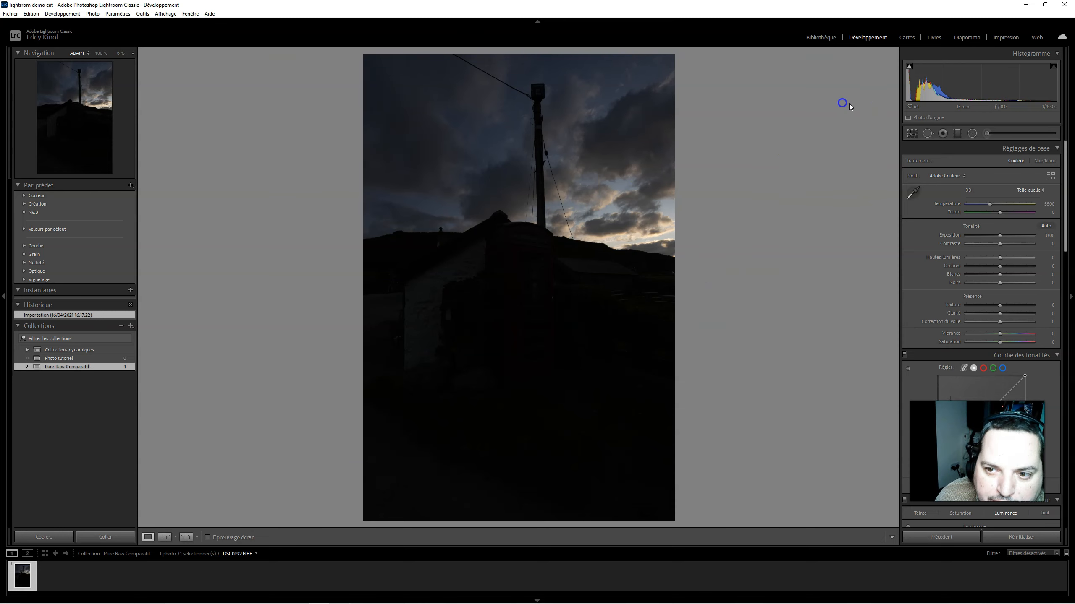
left_click(904, 72)
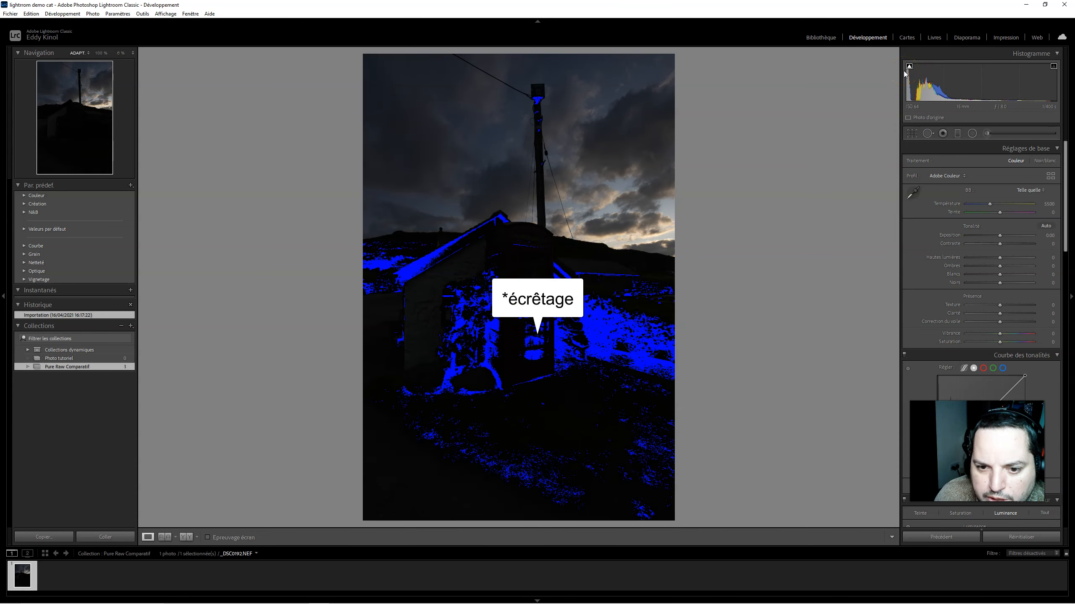
key("j")
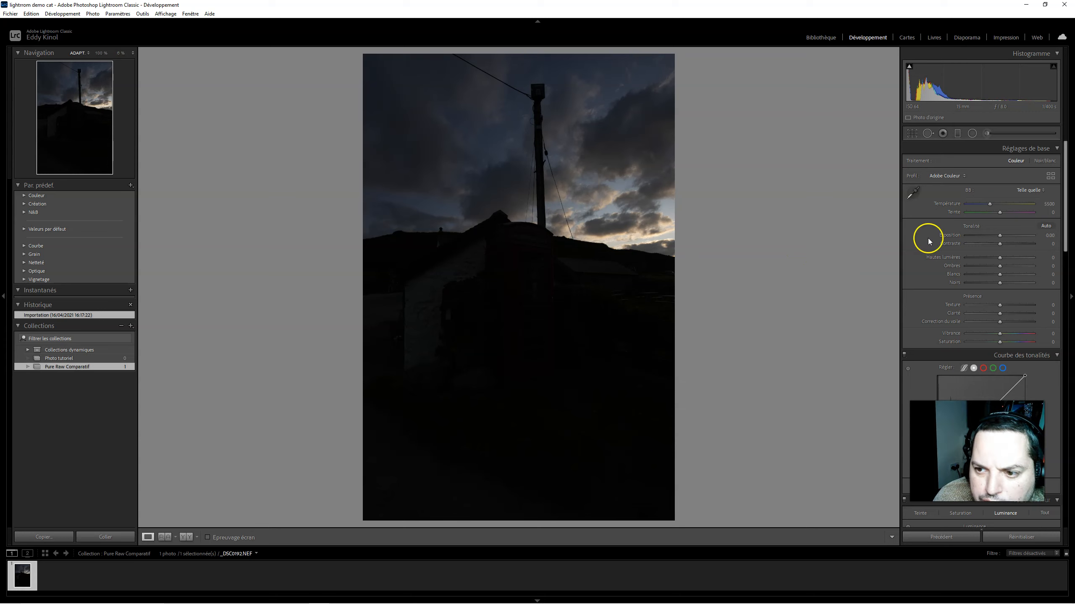
Step: Apply the Camera Matching profile Plat to the photo and close the profile browser
left_click(1050, 176)
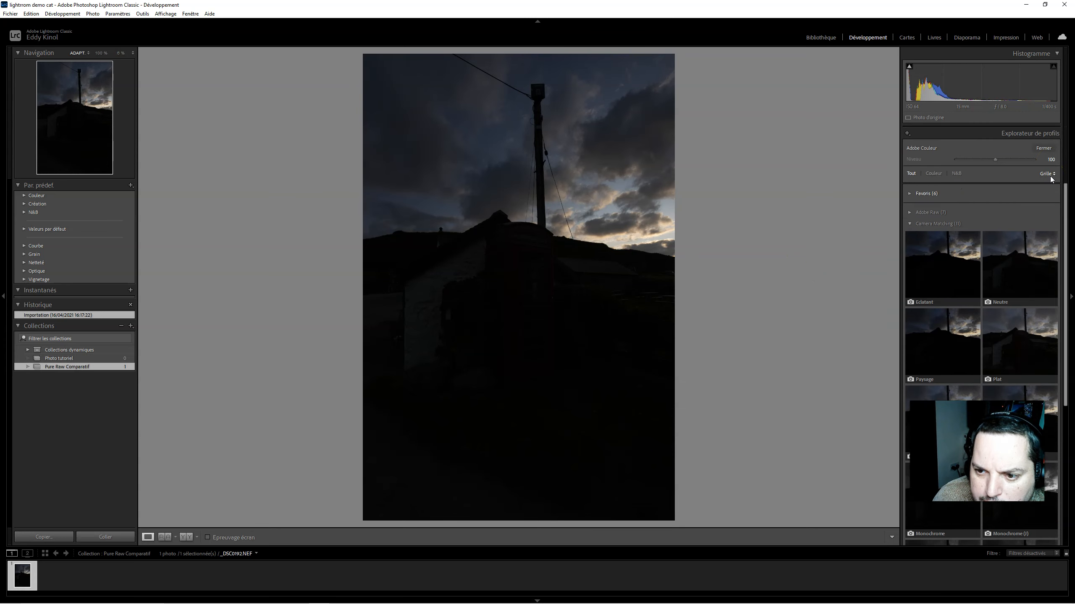
left_click(1017, 339)
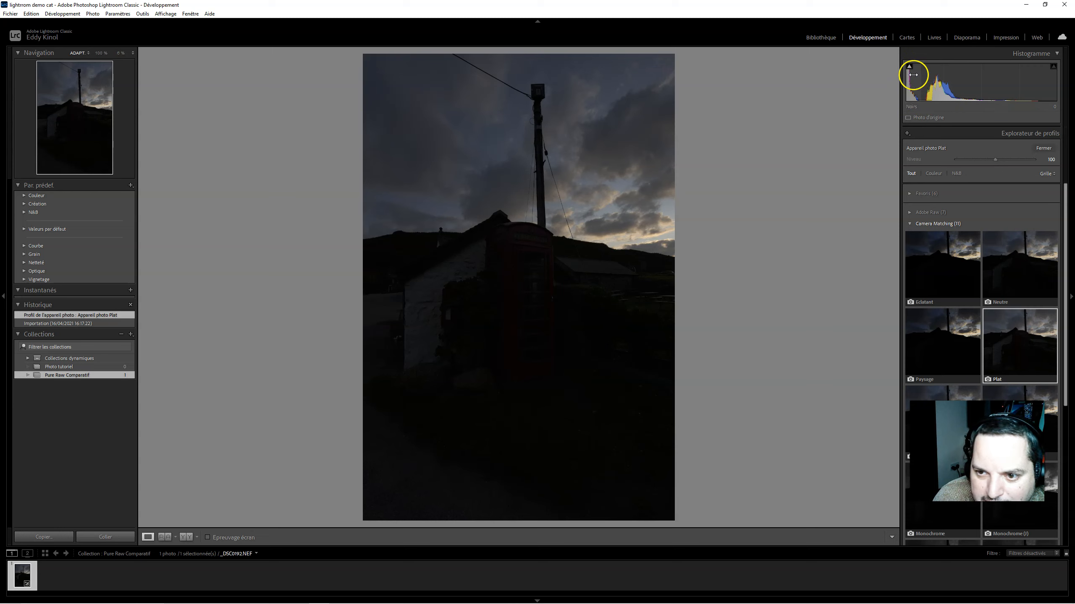
scroll(992, 195, "down", 5)
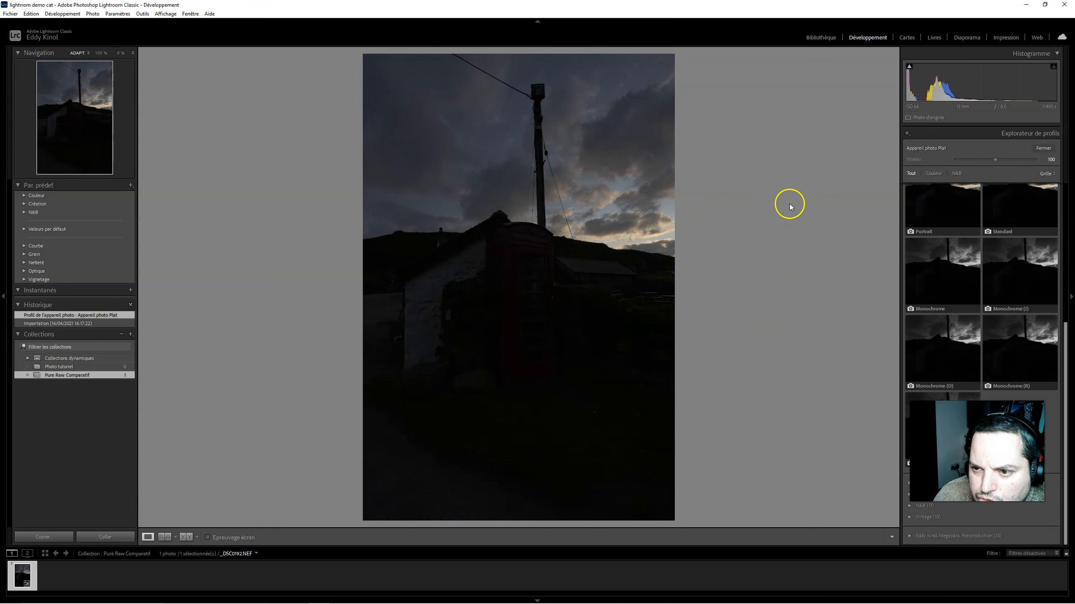
left_click(1041, 148)
Step: Turn on chromatic aberration removal and the lens profile correction for the photo
scroll(1032, 330, "down", 15)
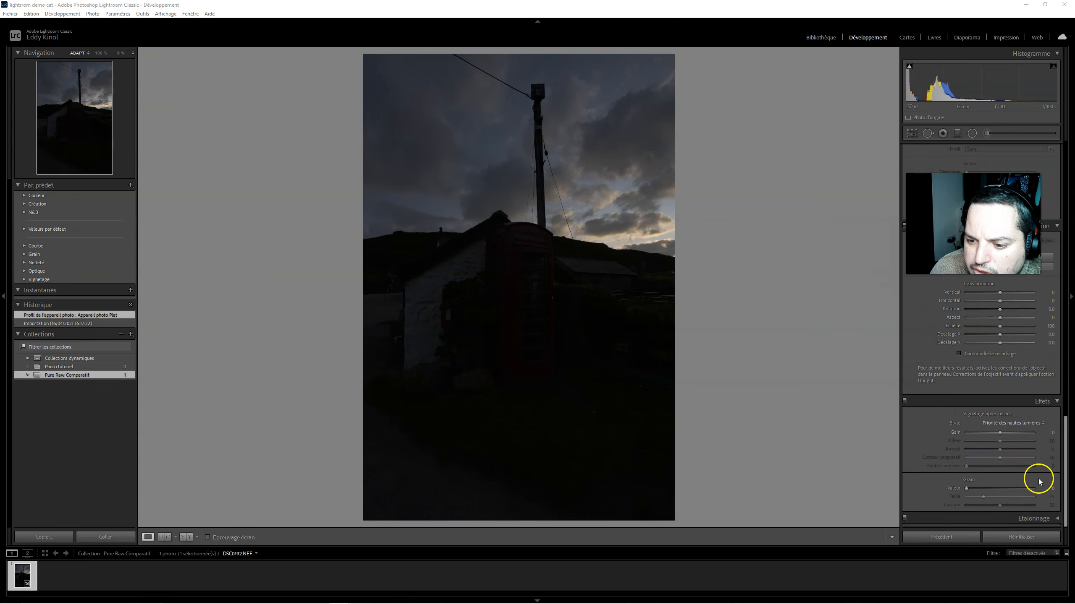
scroll(1032, 470, "up", 3)
scroll(1029, 464, "up", 6)
scroll(1029, 464, "down", 5)
scroll(1028, 464, "up", 3)
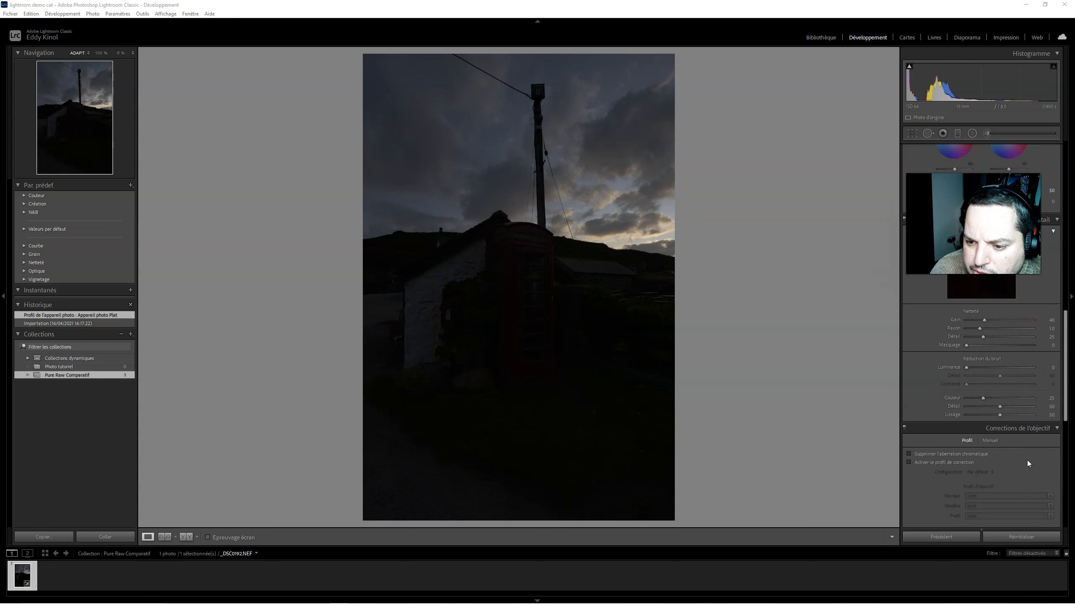
left_click(953, 455)
left_click(932, 463)
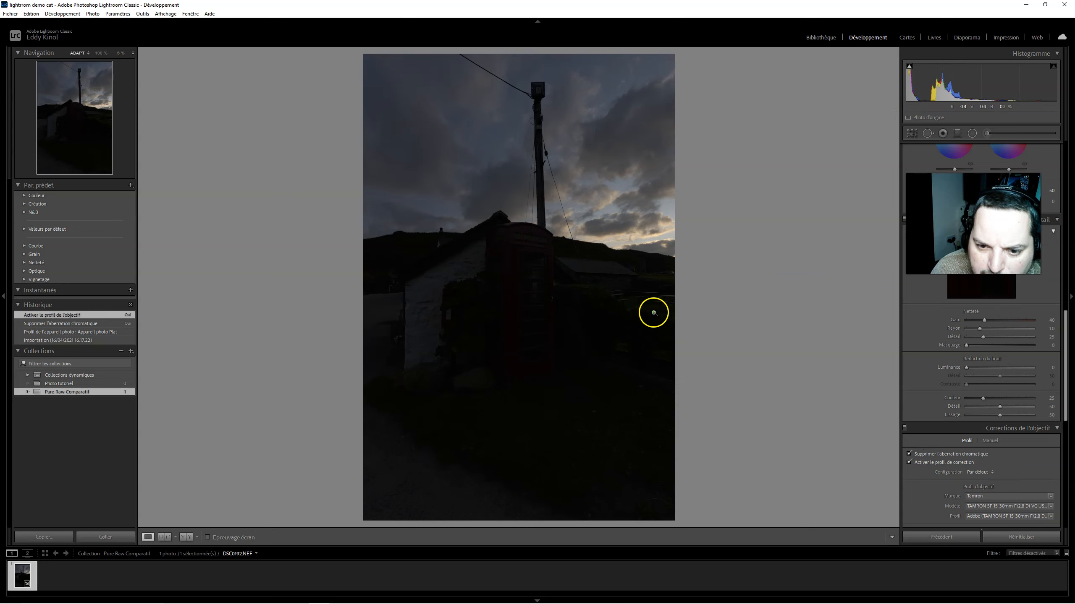
Step: Raise the exposure to +2.69 and the shadows to +53, judging the telephone box at 100% zoom
scroll(975, 265, "up", 10)
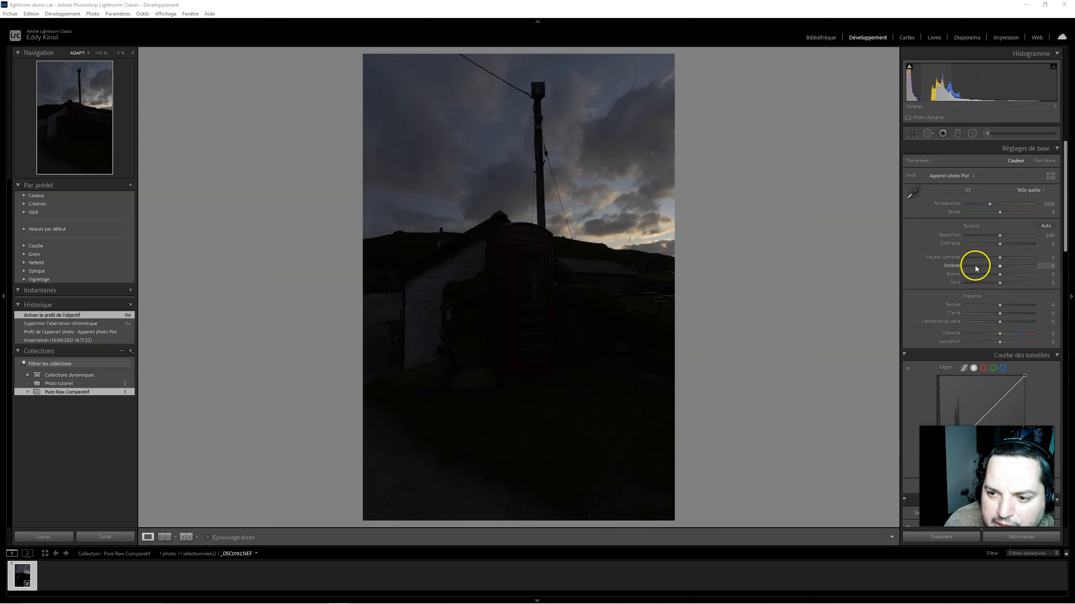
left_click_drag(1001, 236, 1018, 234)
left_click(485, 290)
left_click_drag(440, 148, 514, 368)
left_click_drag(636, 316, 463, 396)
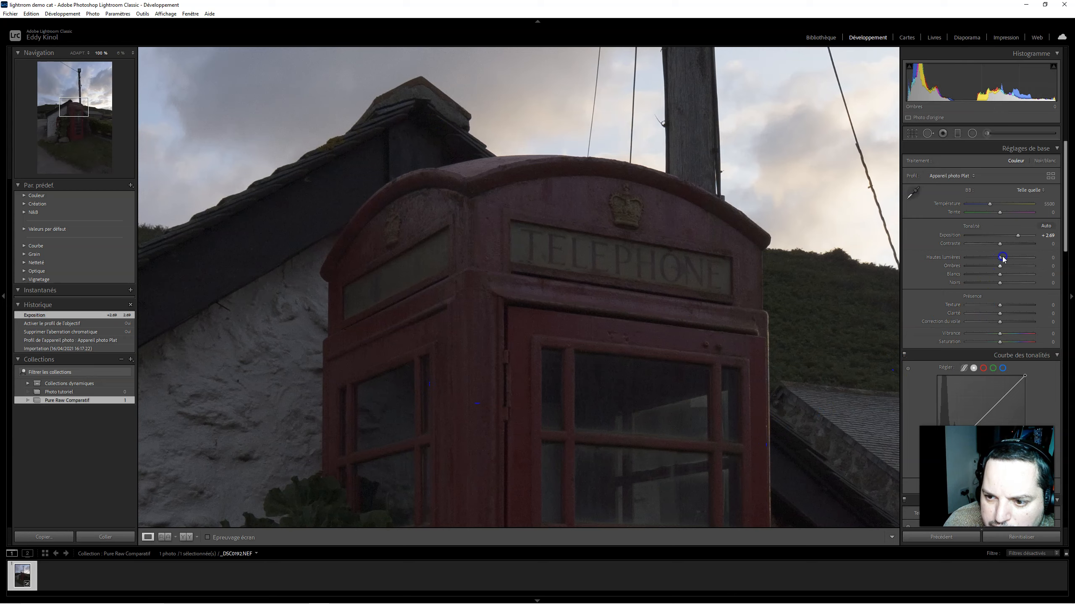
left_click_drag(1001, 269, 1017, 266)
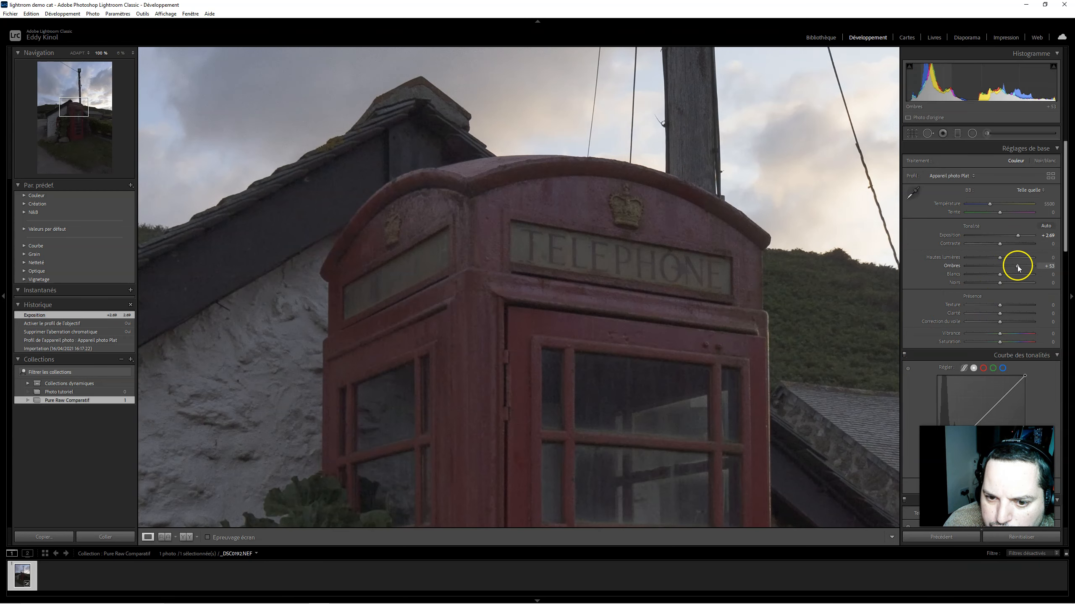
Step: Examine the noise and detail at 100% in the roof, hillside, sky, stone building and hedge
left_click_drag(584, 384, 621, 339)
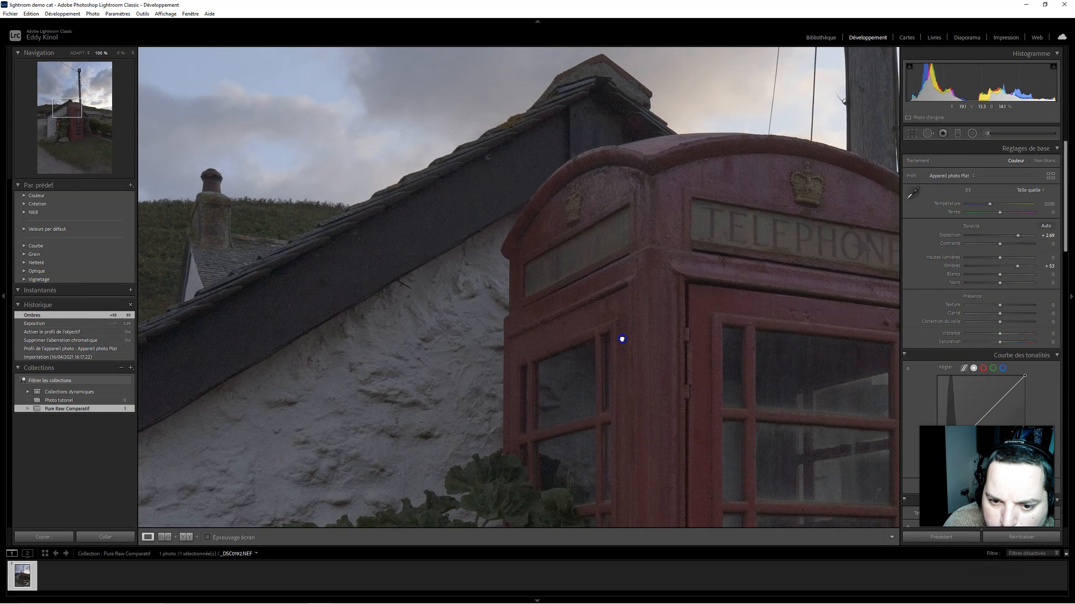
left_click_drag(280, 260, 526, 182)
left_click_drag(248, 292, 442, 300)
left_click_drag(380, 221, 780, 374)
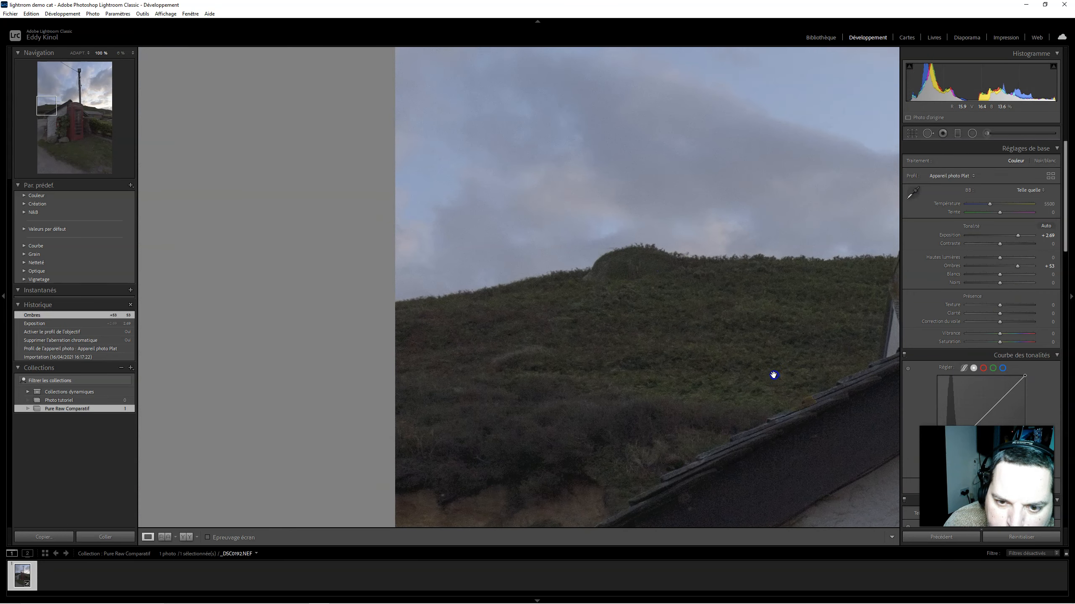
left_click_drag(711, 172, 345, 422)
left_click_drag(607, 121, 380, 337)
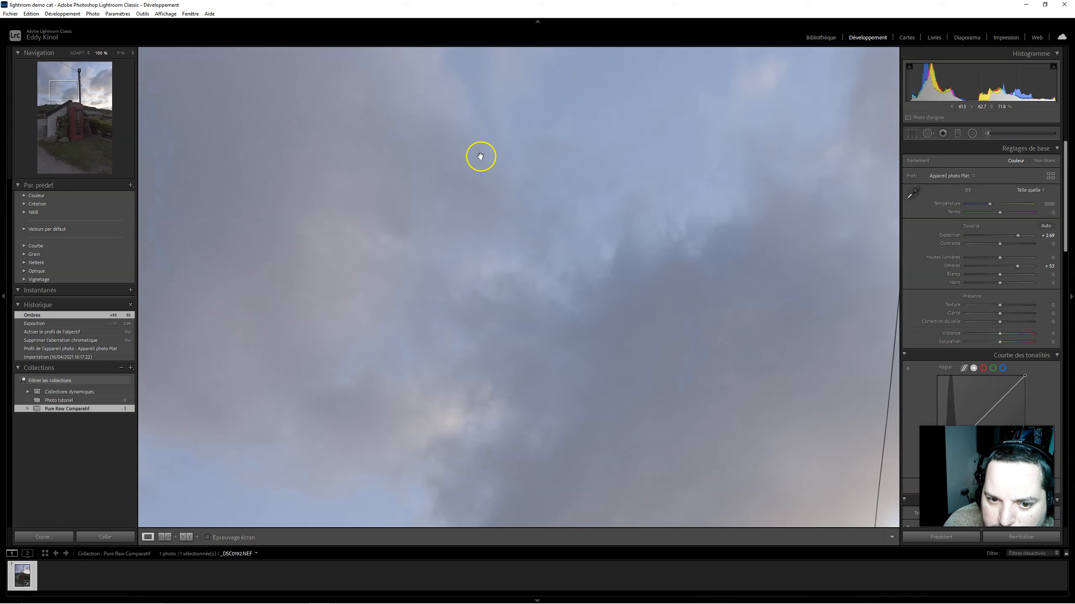
left_click_drag(598, 159, 533, 110)
left_click_drag(682, 297, 286, 235)
left_click_drag(778, 200, 366, 228)
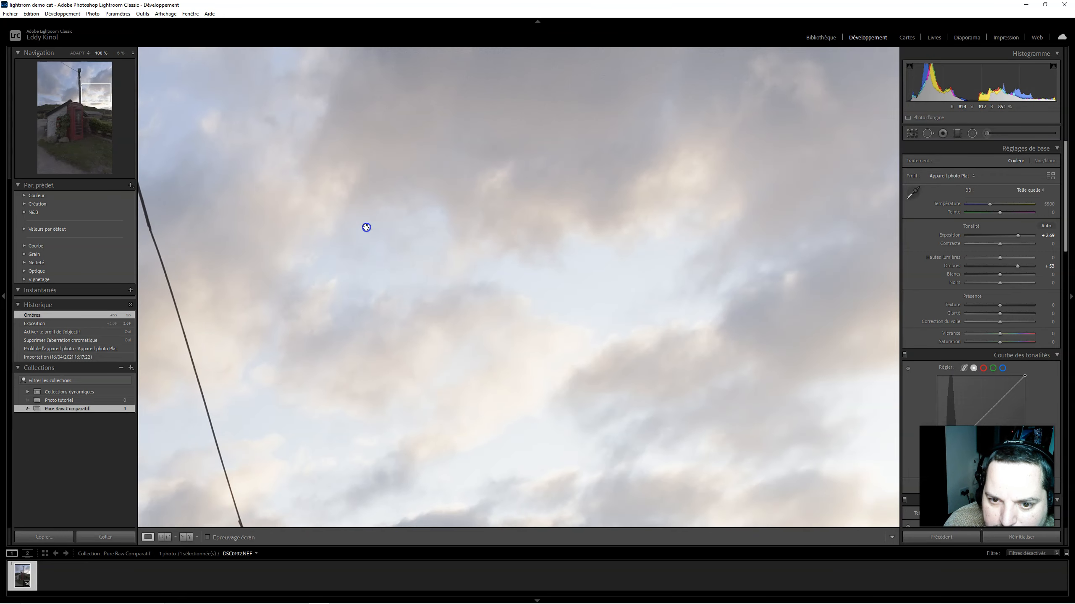
left_click_drag(430, 329, 442, 32)
left_click_drag(468, 343, 476, 113)
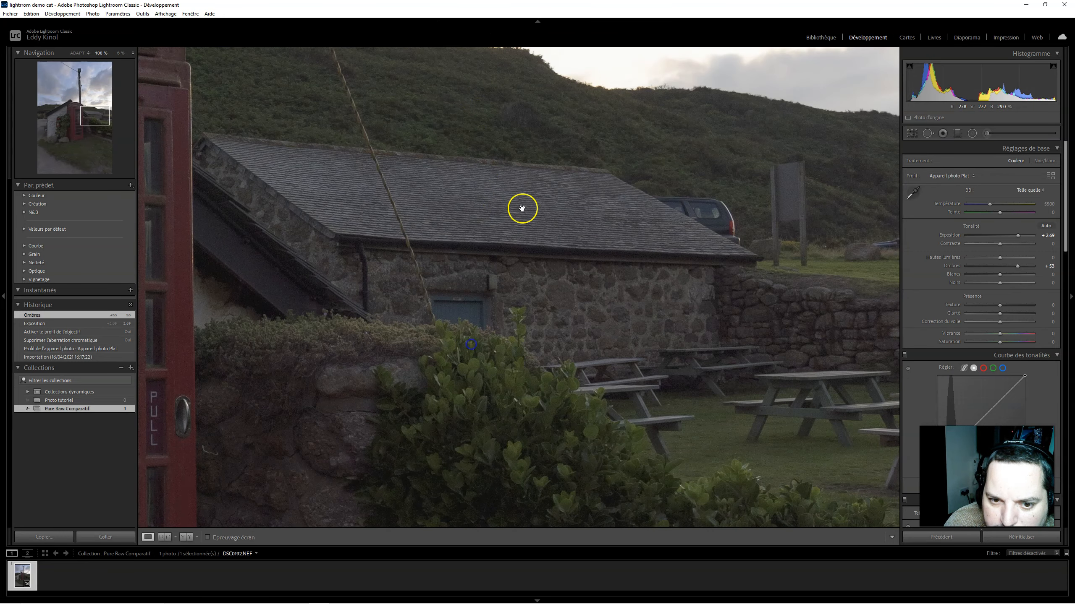
left_click_drag(487, 224, 549, 134)
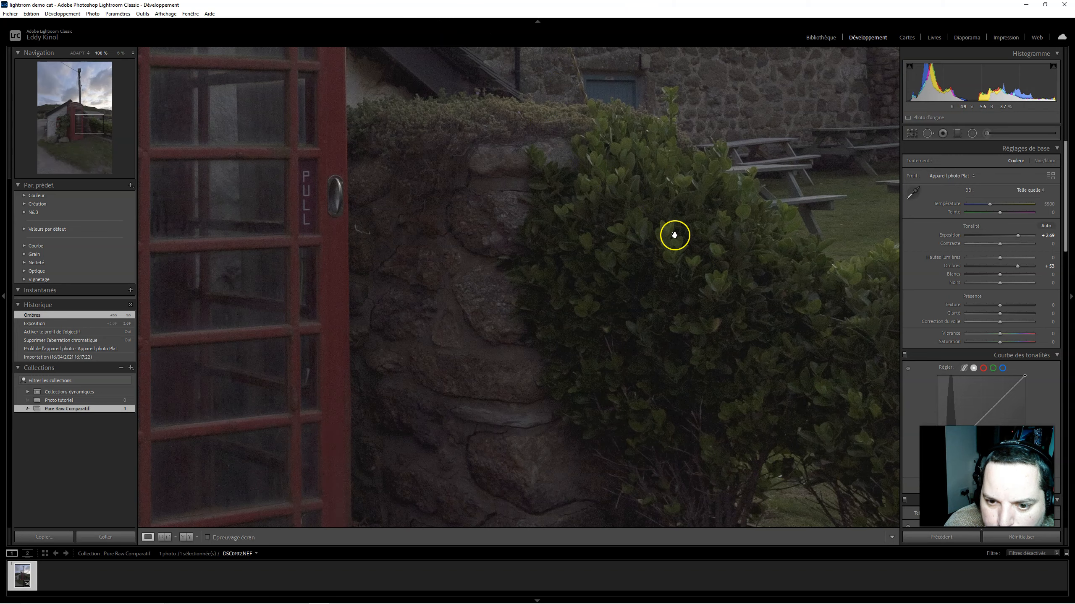
left_click_drag(369, 267, 514, 271)
Step: Raise the exposure to +4.13 and inspect the noise around the telephone box before returning to the full photo
left_click_drag(1017, 235, 1029, 237)
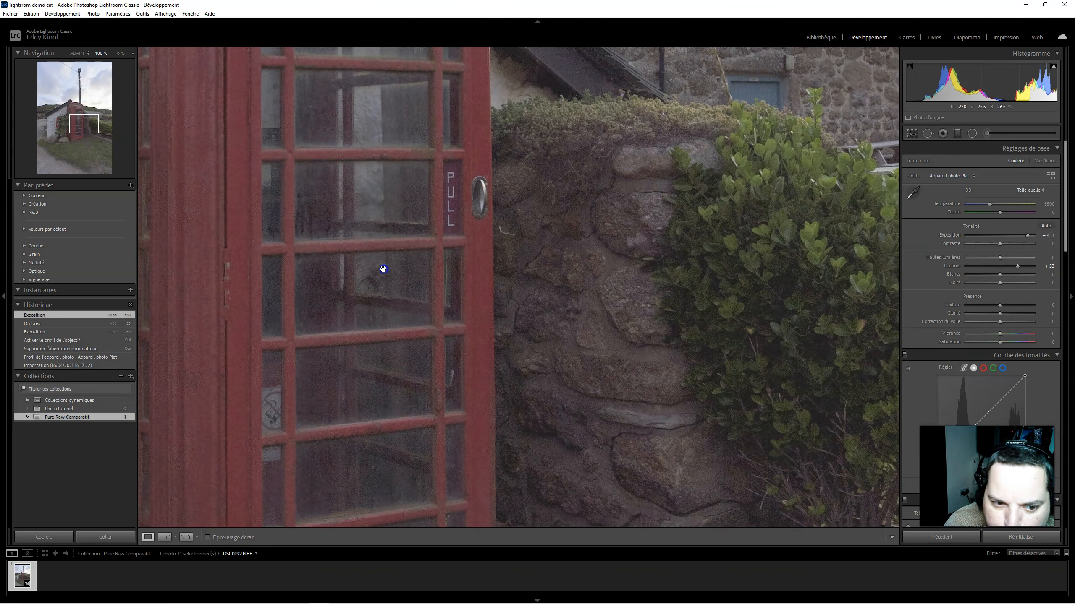
left_click_drag(379, 271, 677, 256)
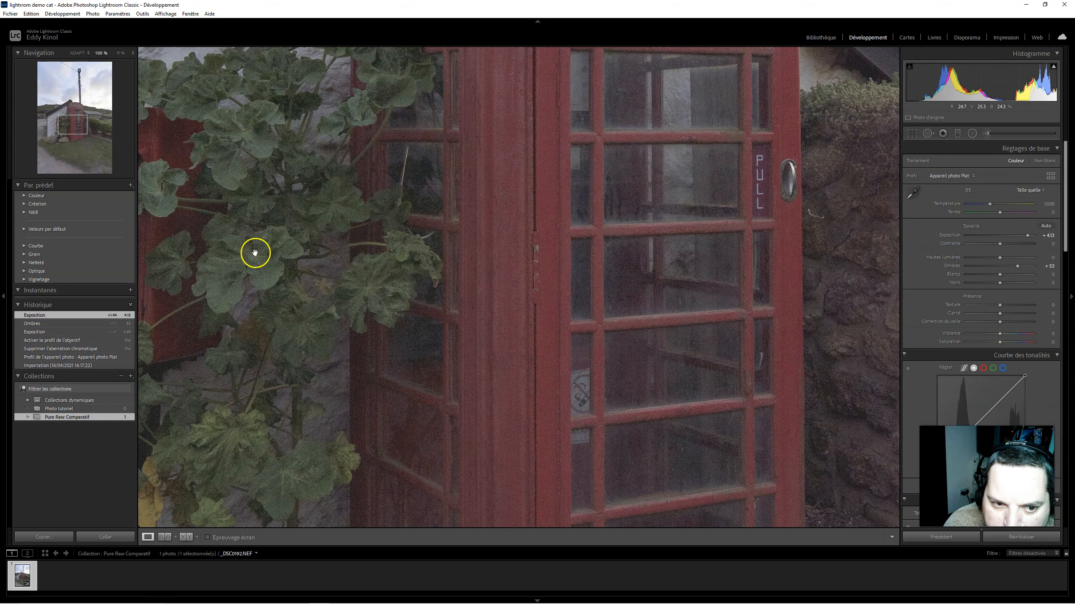
left_click_drag(479, 258, 482, 269)
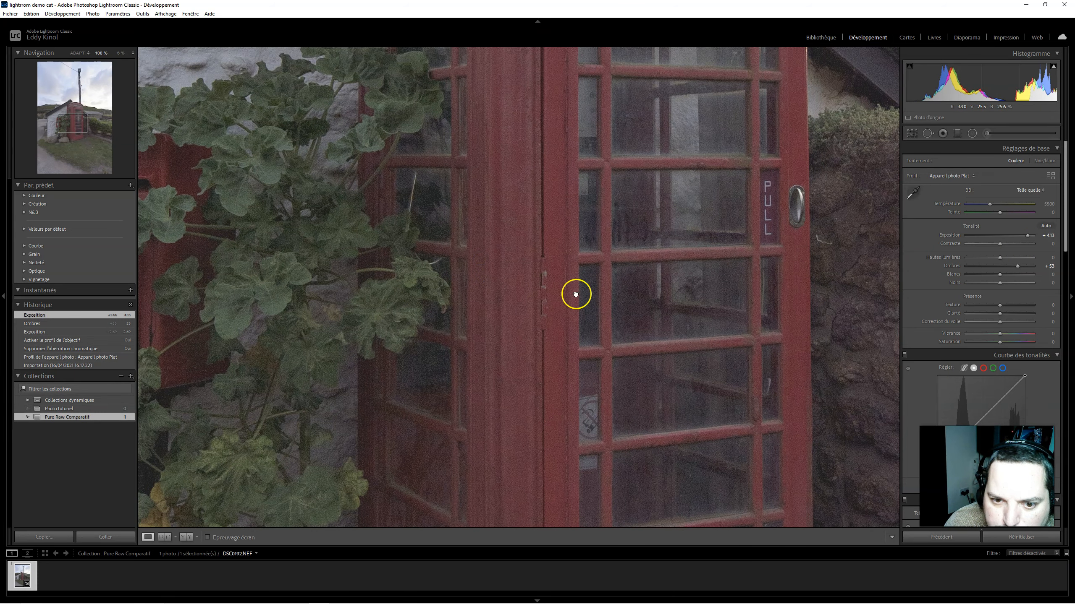
left_click(576, 293)
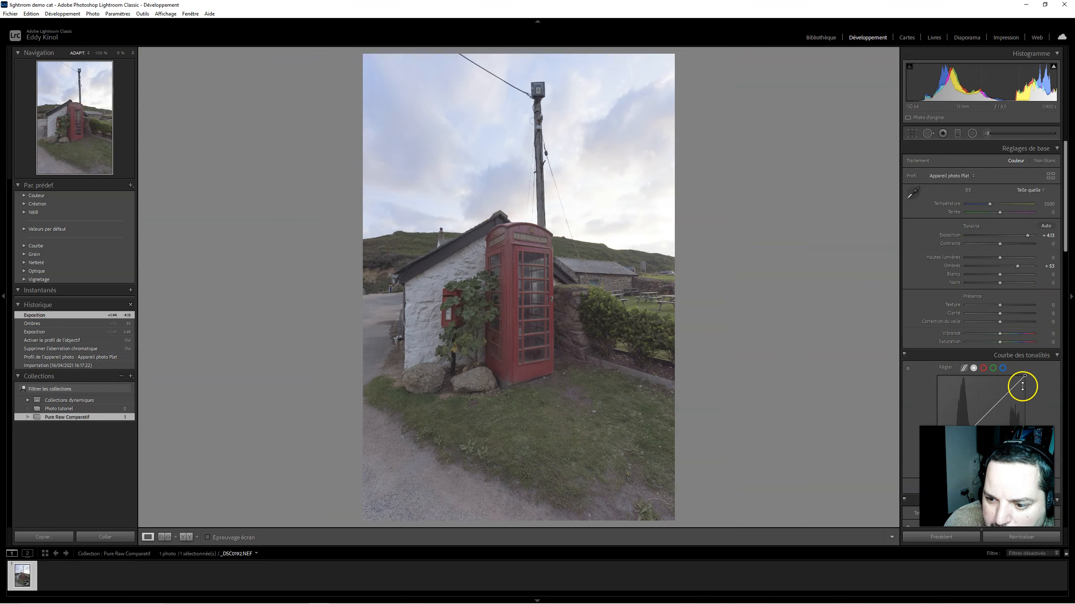
Step: Reset the photo's develop settings
left_click(1022, 538)
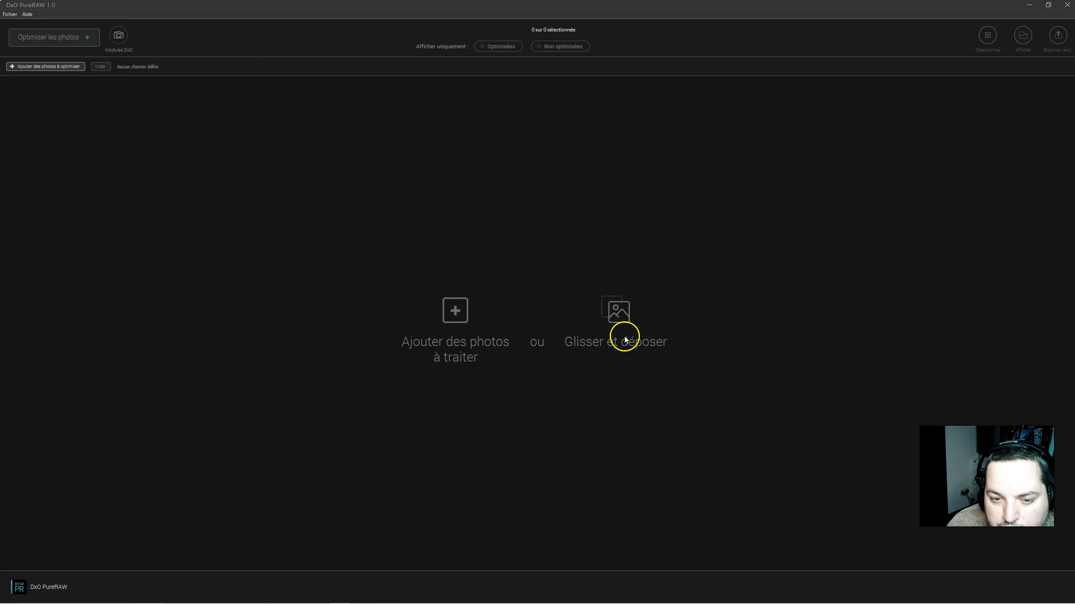
Step: In DxO PureRAW, add the photo _DSC0192.NEF for processing
left_click(455, 315)
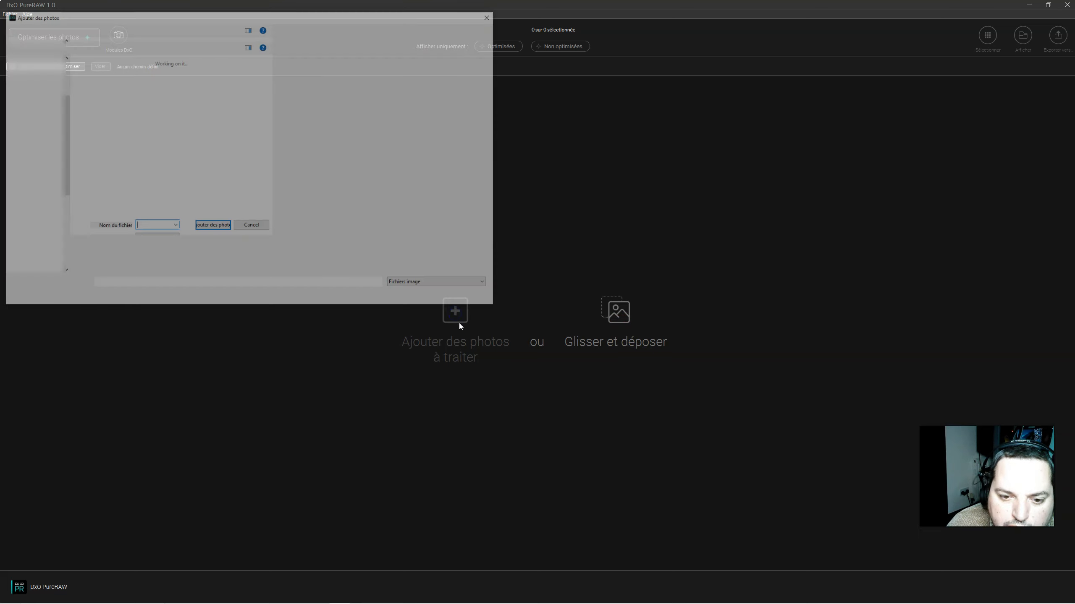
double_click(102, 81)
left_click(102, 82)
left_click(421, 298)
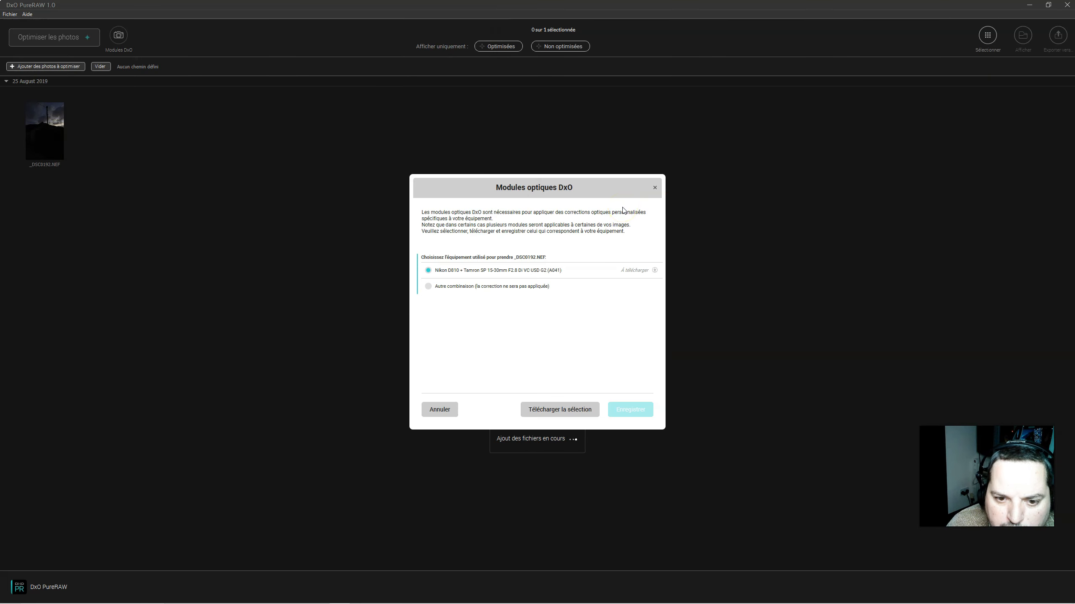
Step: Download and save the DxO optics module for the Nikon D810 + Tamron SP 15-30mm F2.8 Di VC USD G2 (A041)
left_click(516, 191)
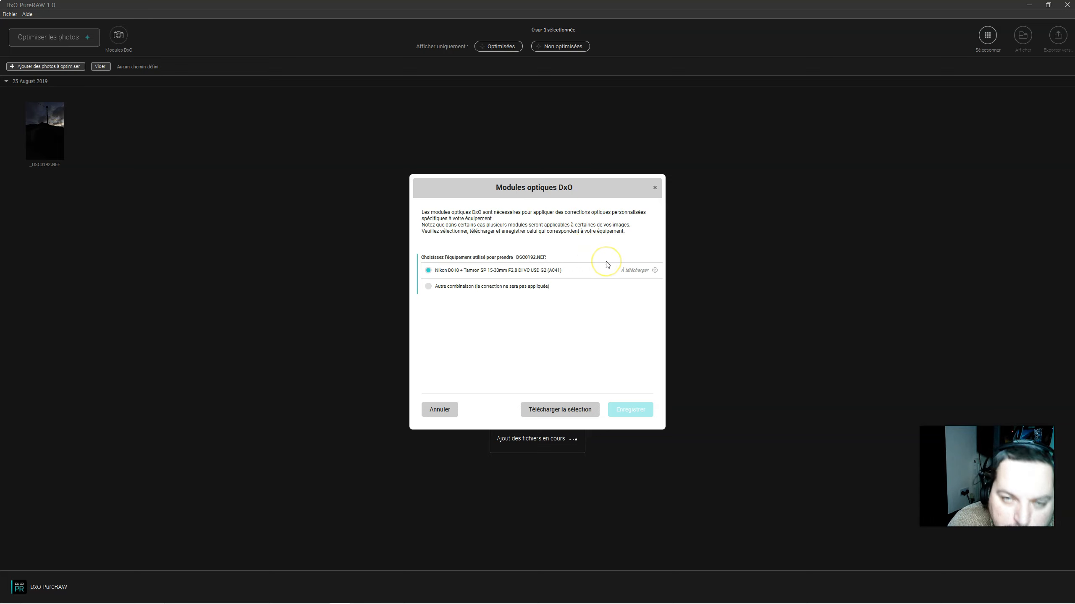
left_click(558, 411)
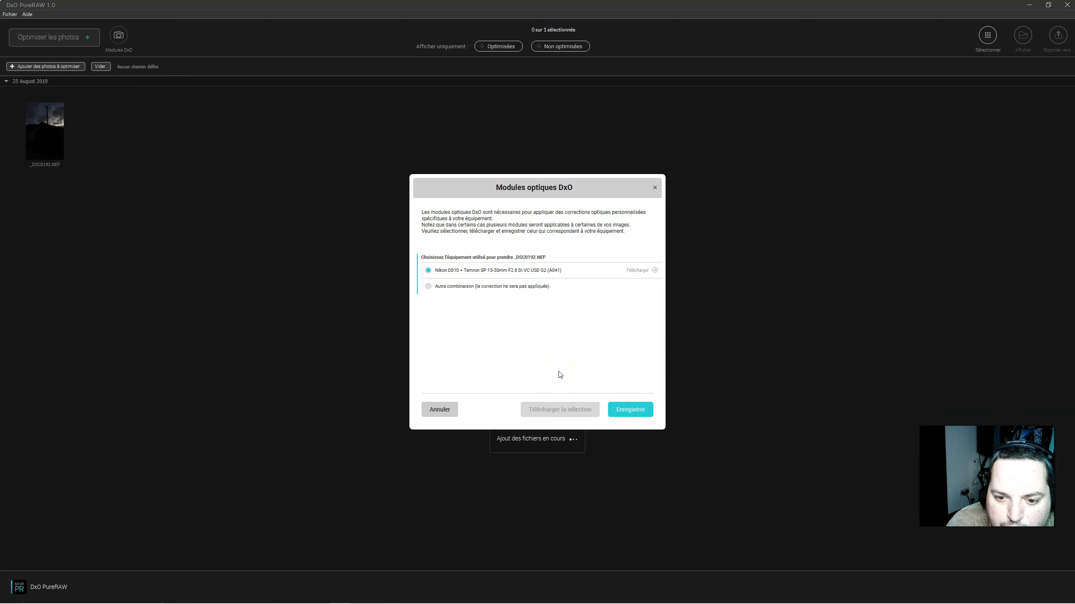
left_click(641, 412)
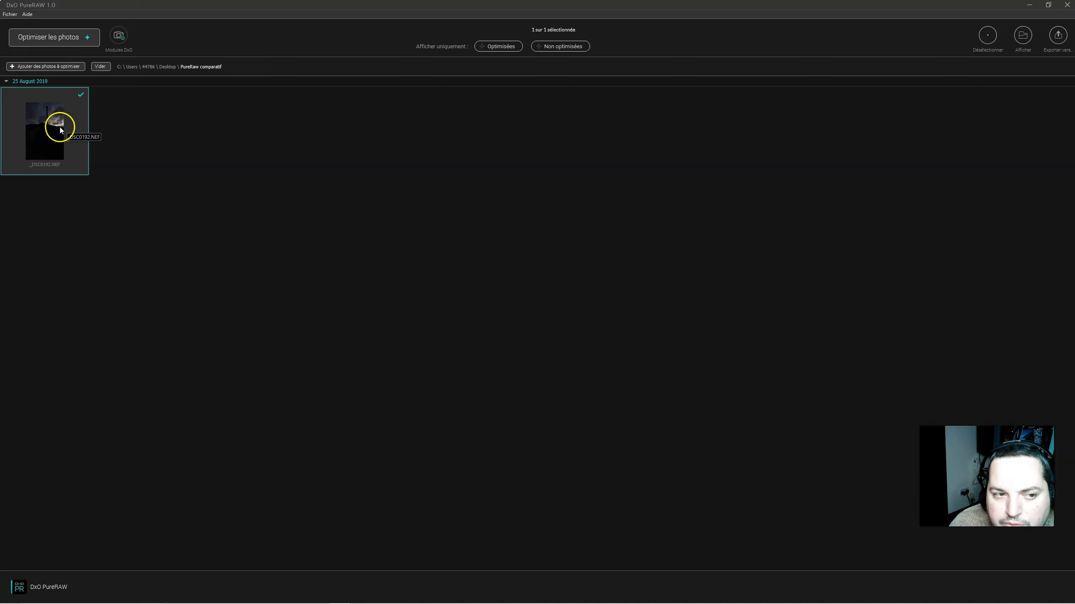
Step: Start optimising the selected photo with DeepPRIME, DNG output and the DxO folder inside the originals' folder
left_click(70, 39)
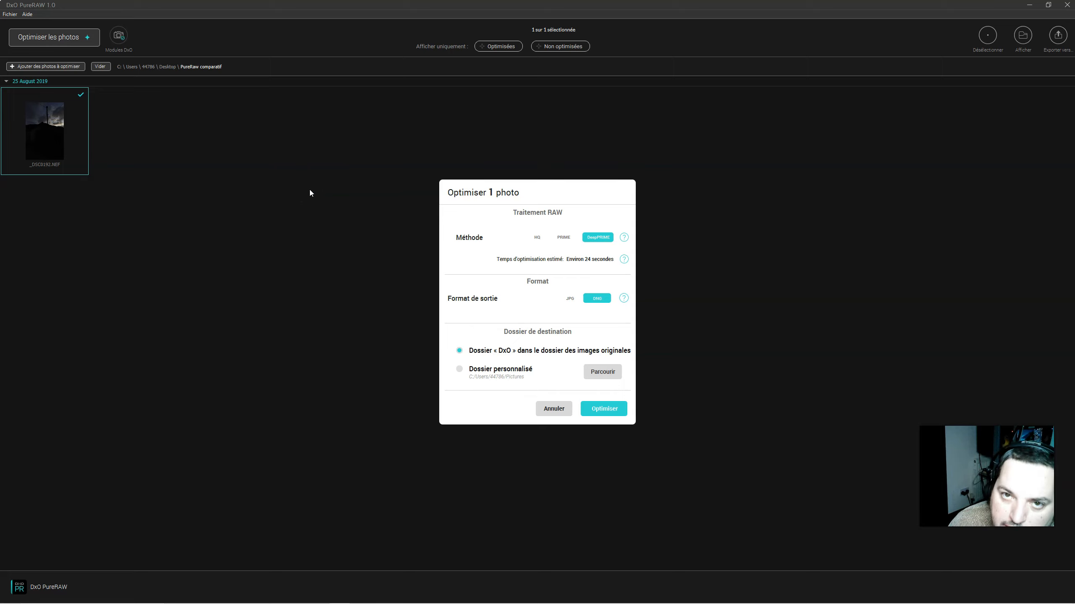
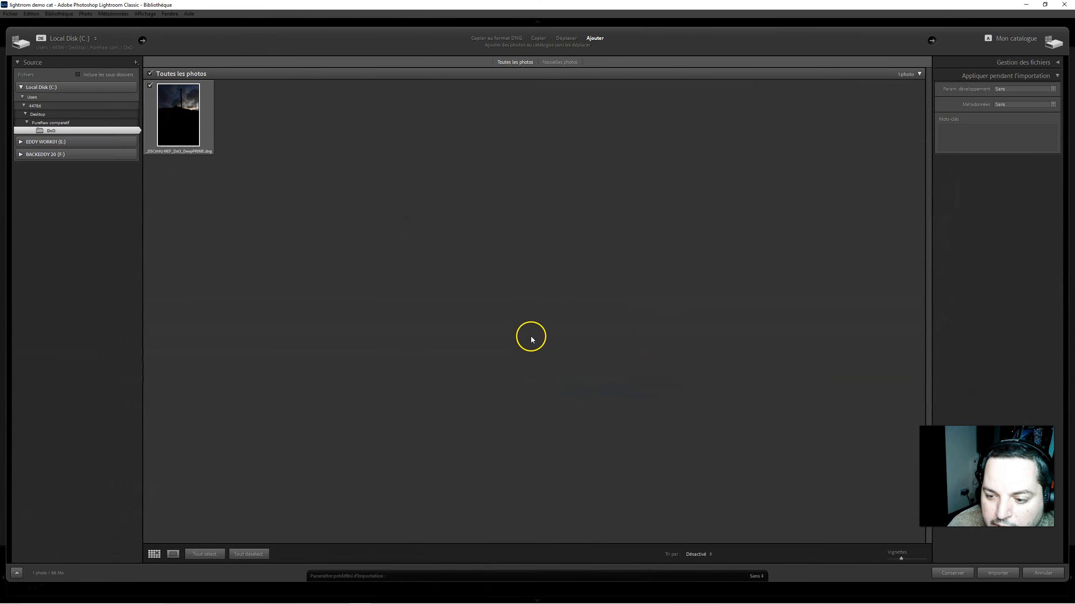
Step: In Lightroom Classic, import the DeepPRIME DNG from the DxO folder into the catalogue
left_click(1000, 572)
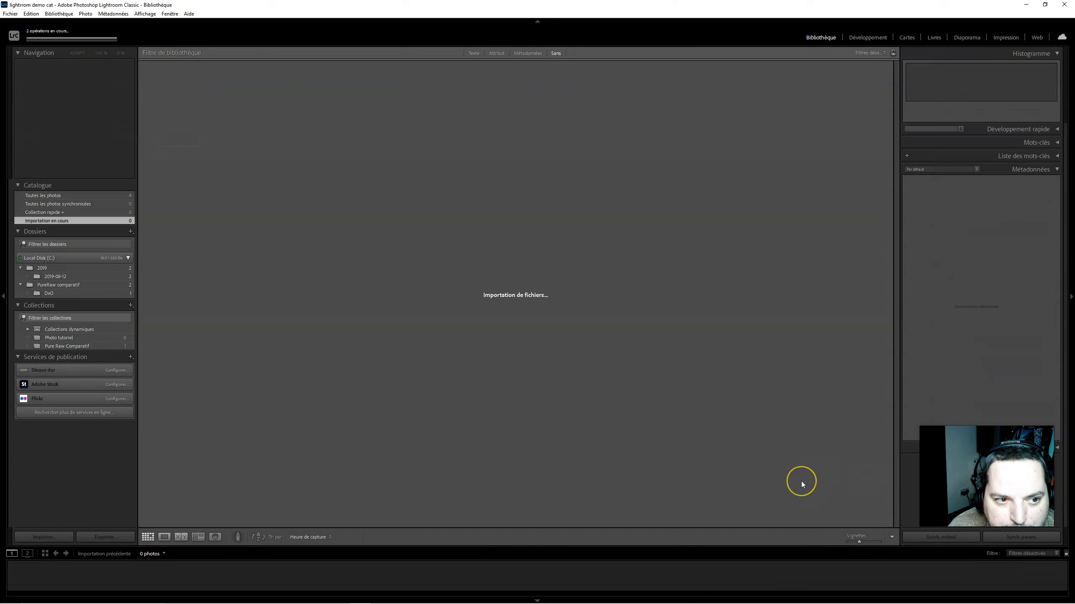
left_click(798, 479)
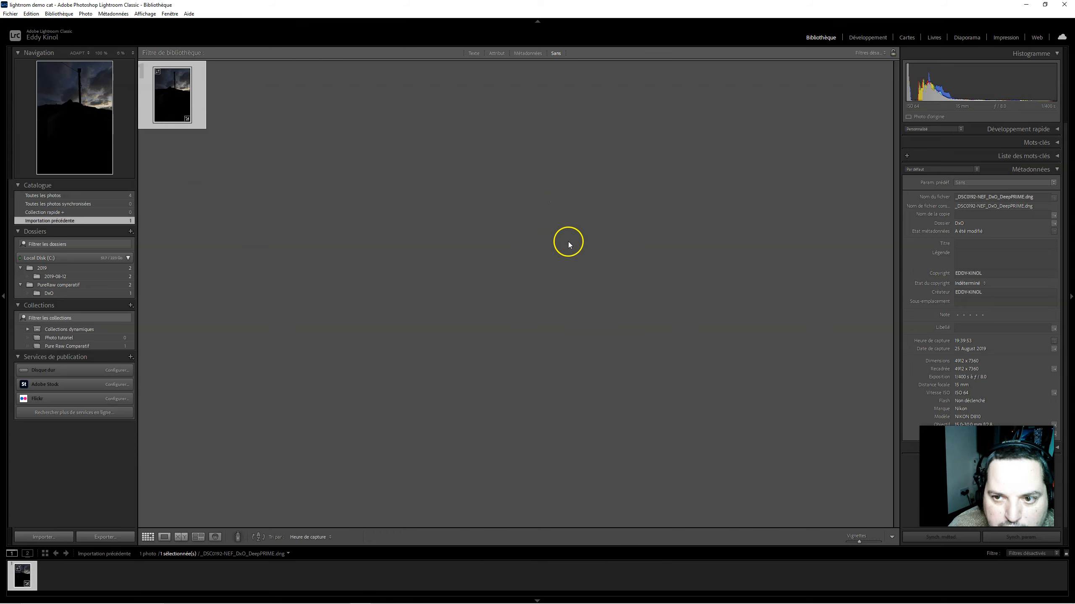
Step: Open the imported DNG for developing and apply the Camera Matching profile Plat
left_click(867, 38)
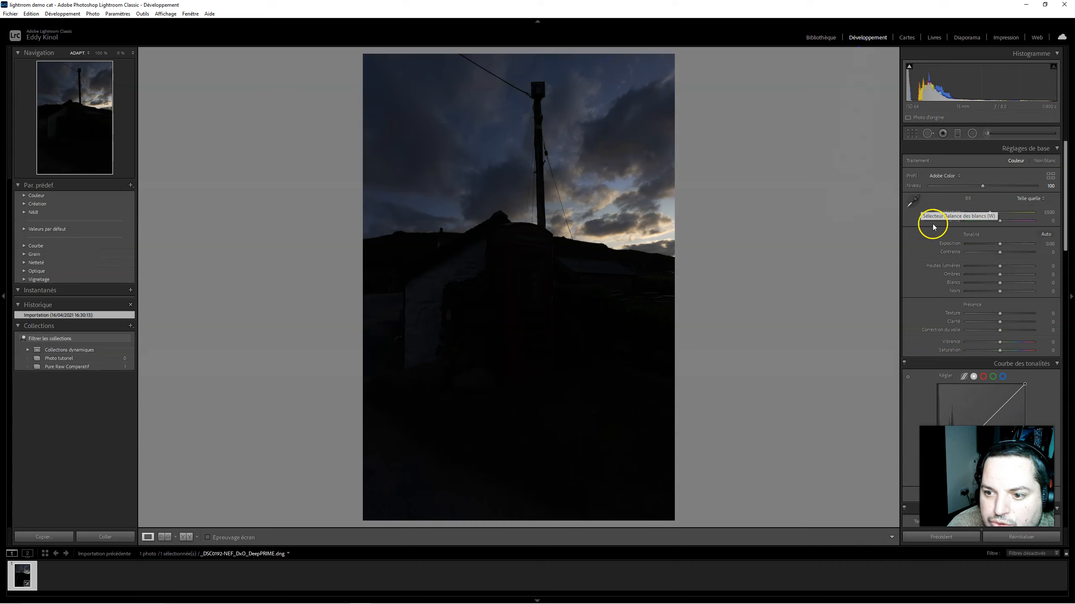
left_click(1050, 177)
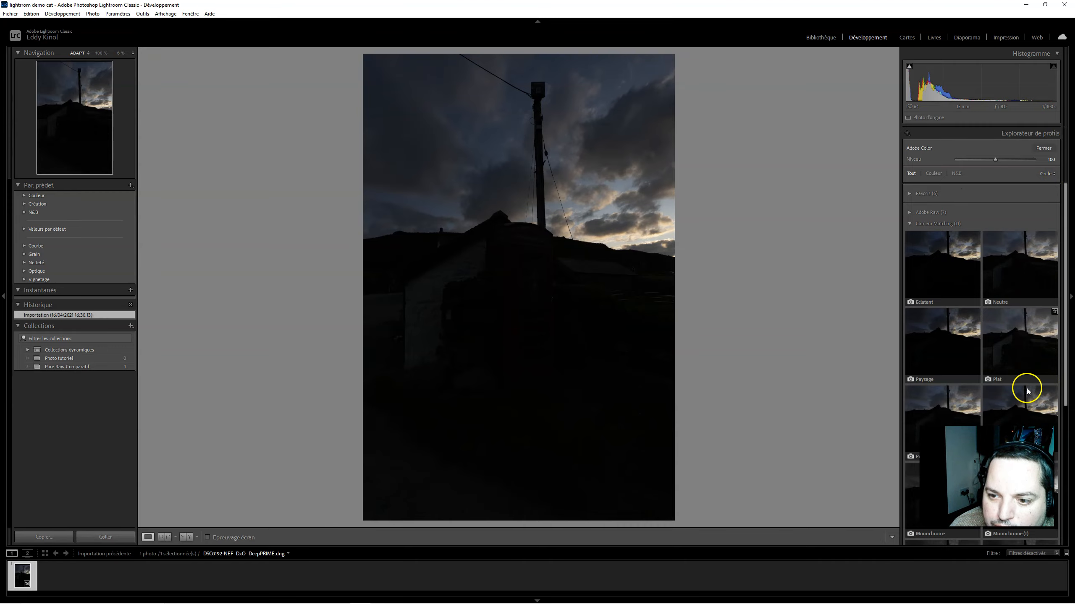
left_click(1029, 355)
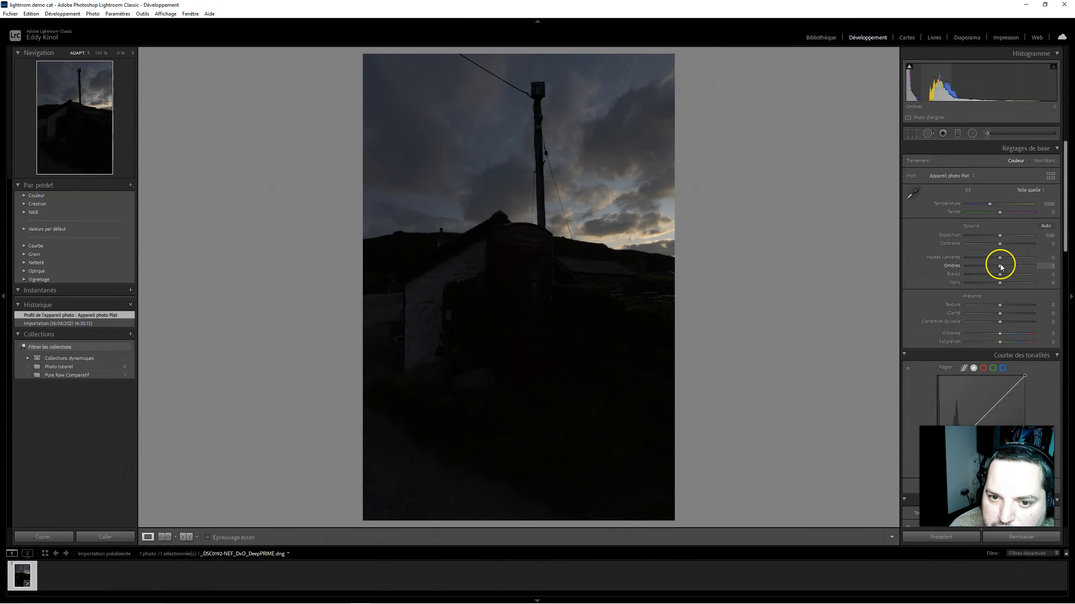
Step: Brighten the DeepPRIME DNG with Exposure +3.19 and Shadows +63, viewed at 100% zoom
left_click_drag(999, 236, 1021, 237)
left_click(520, 266)
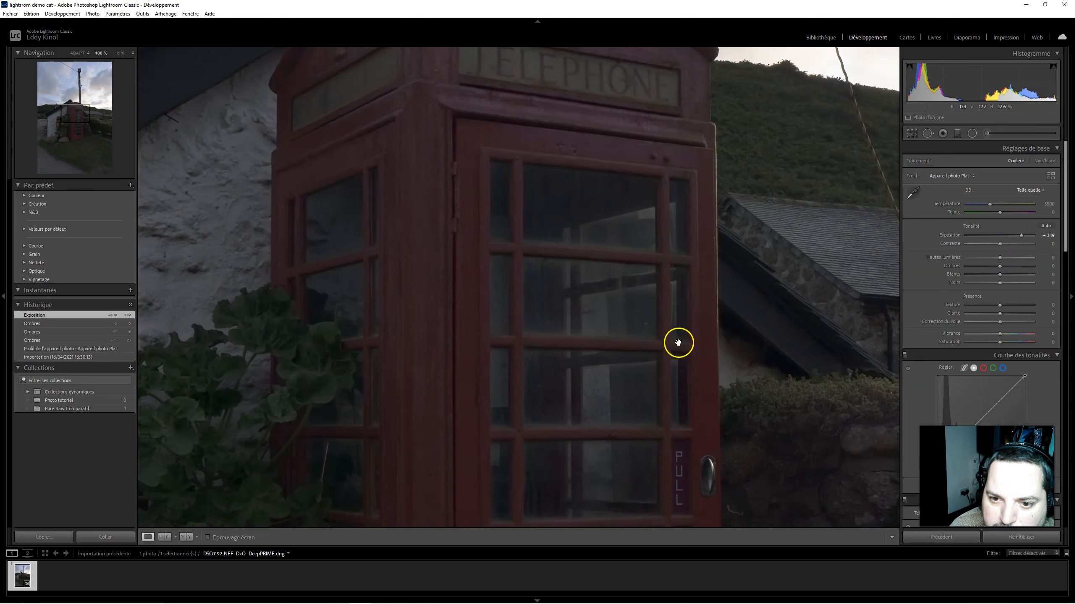
left_click_drag(1000, 267, 1019, 268)
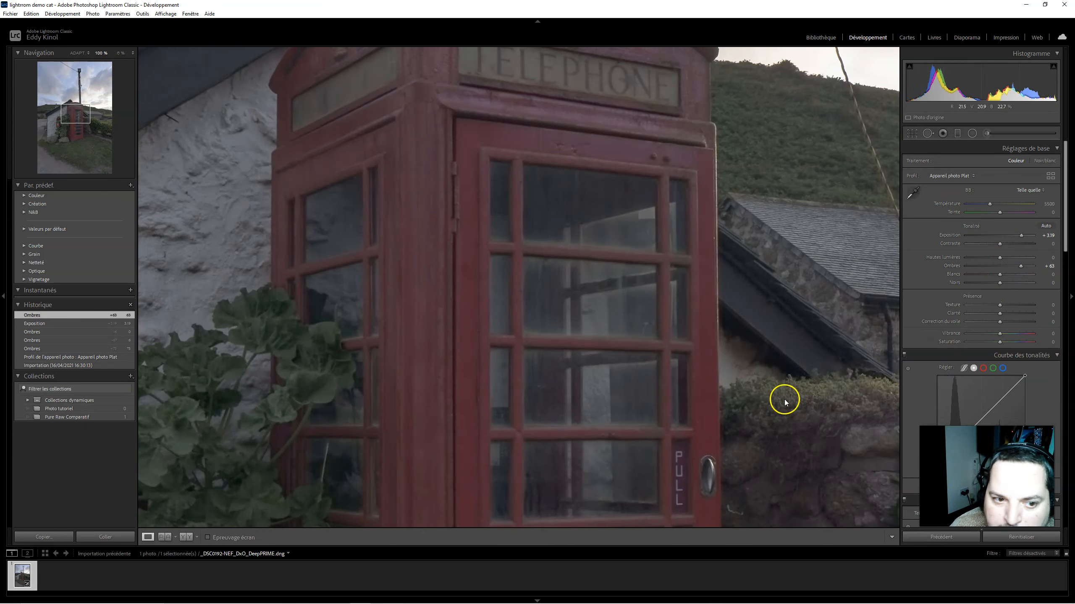
Step: Examine noise and detail at 100% across the DNG's white wall, hillside, roofline and telephone box
left_click_drag(539, 281, 704, 372)
left_click_drag(251, 266, 544, 365)
left_click_drag(352, 450, 531, 298)
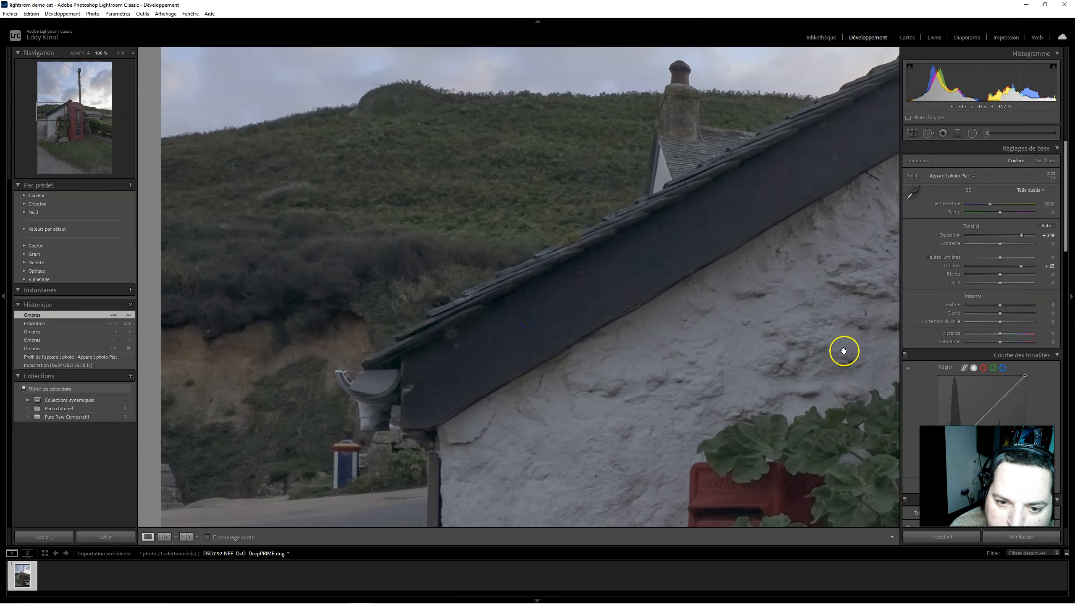
left_click_drag(781, 215, 583, 385)
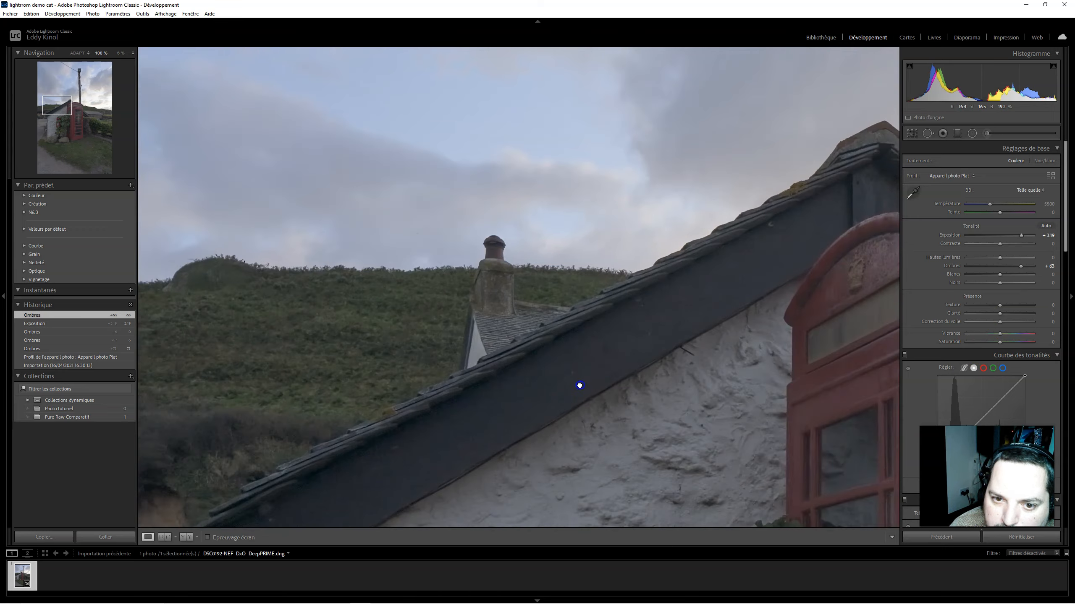
left_click_drag(746, 281, 576, 394)
left_click_drag(729, 435, 428, 142)
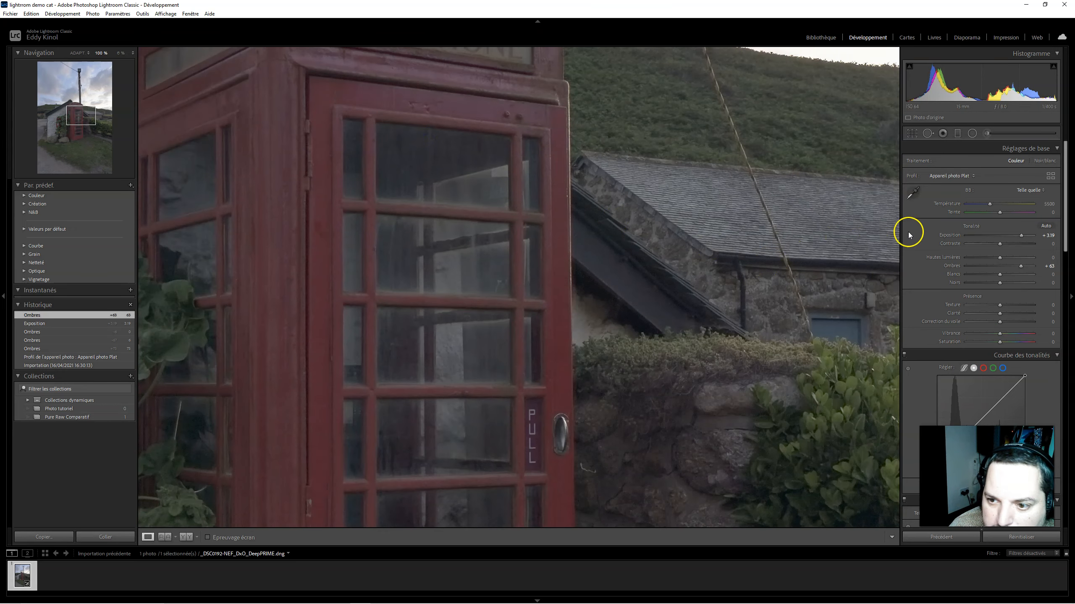
Step: Refine the DNG's tones with Exposure +2.19, Highlights -54, Shadows +90, Whites -3 and Blacks +38, and check the result at 100%
left_click_drag(1021, 236, 1015, 239)
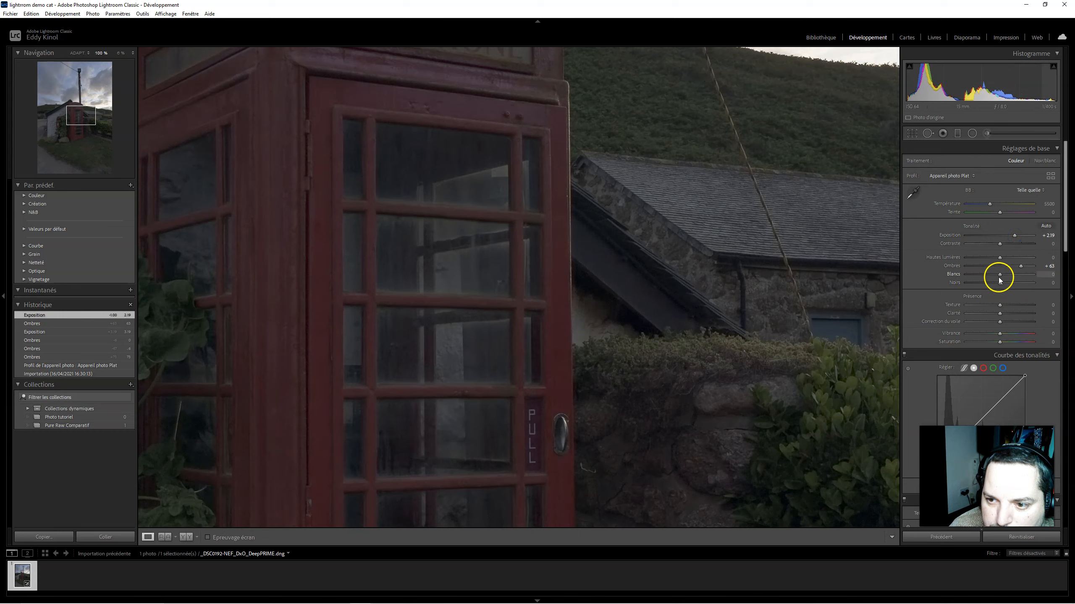
left_click_drag(998, 275, 981, 258)
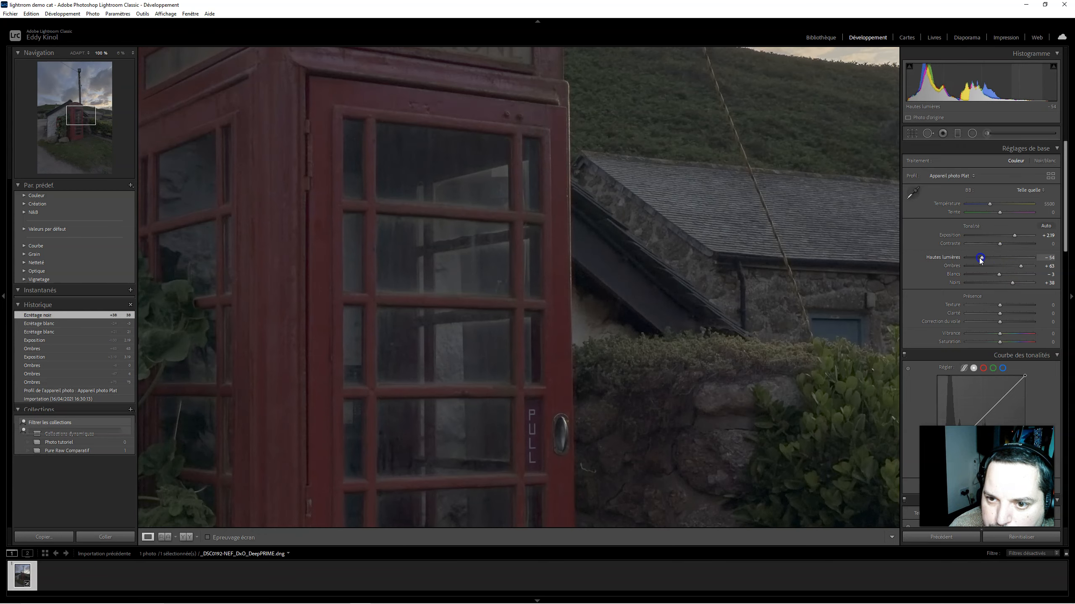
left_click(743, 245)
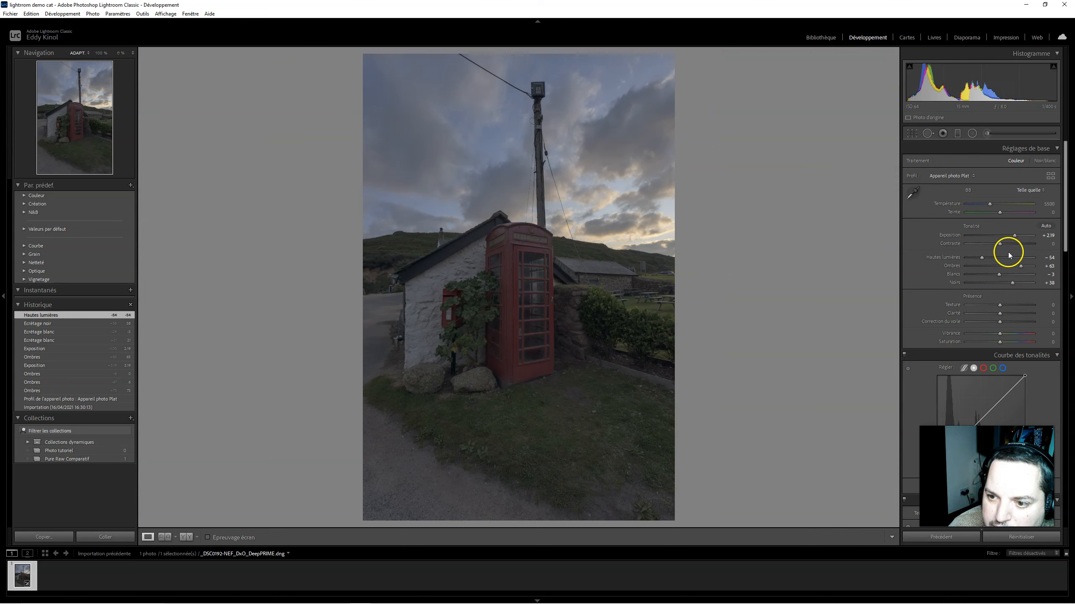
left_click_drag(1021, 266, 1030, 265)
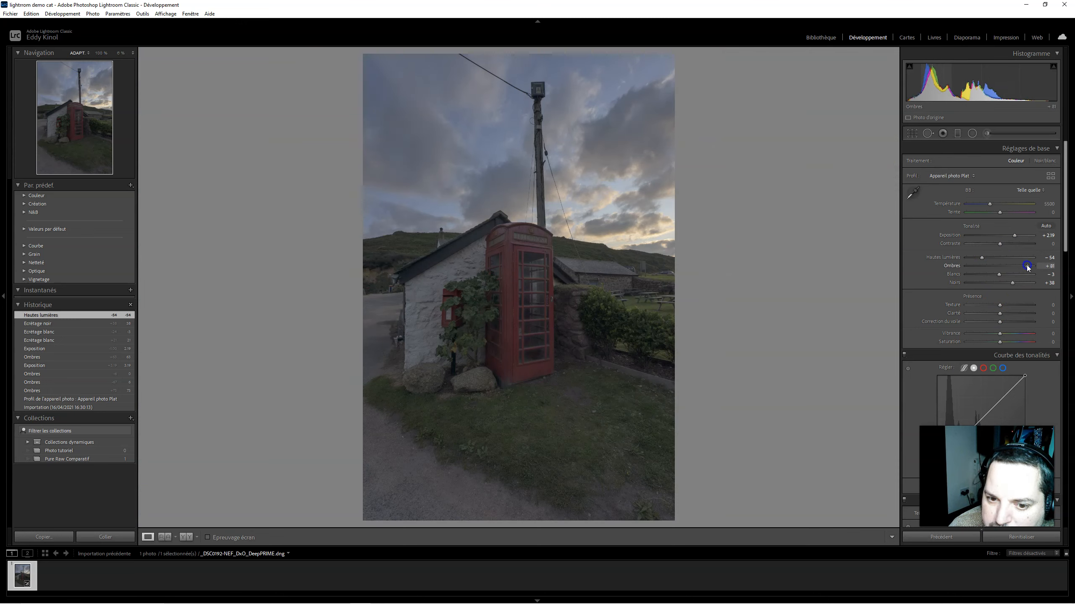
left_click(448, 350)
left_click_drag(585, 255, 709, 335)
left_click(706, 343)
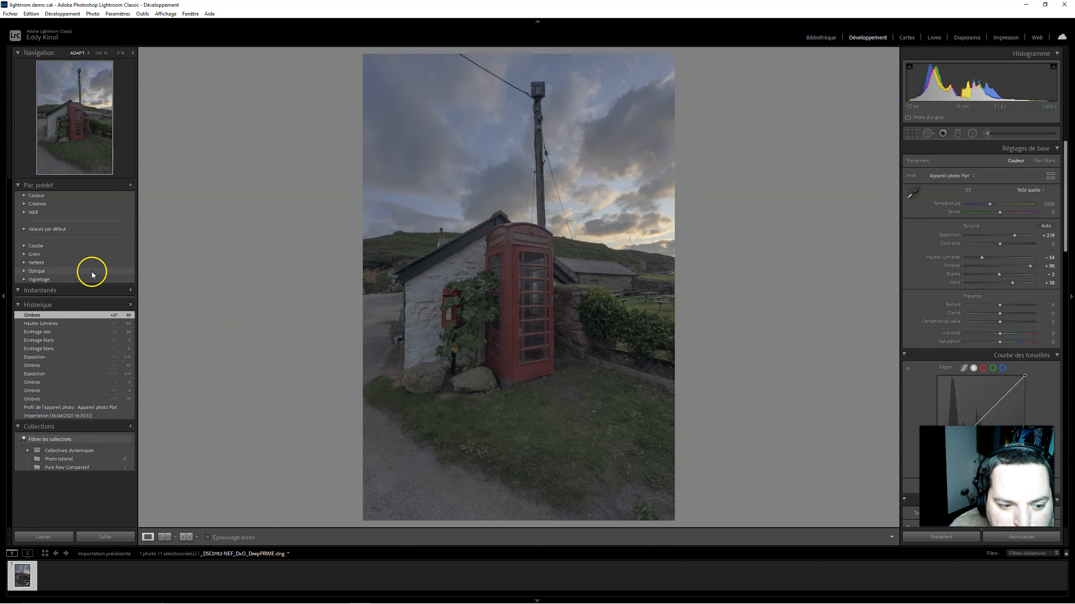
Step: Open the original NEF from the Pure Raw Comparatif collection, set Exposure to +3.56 and apply the Camera Matching profile Plat
left_click(90, 466)
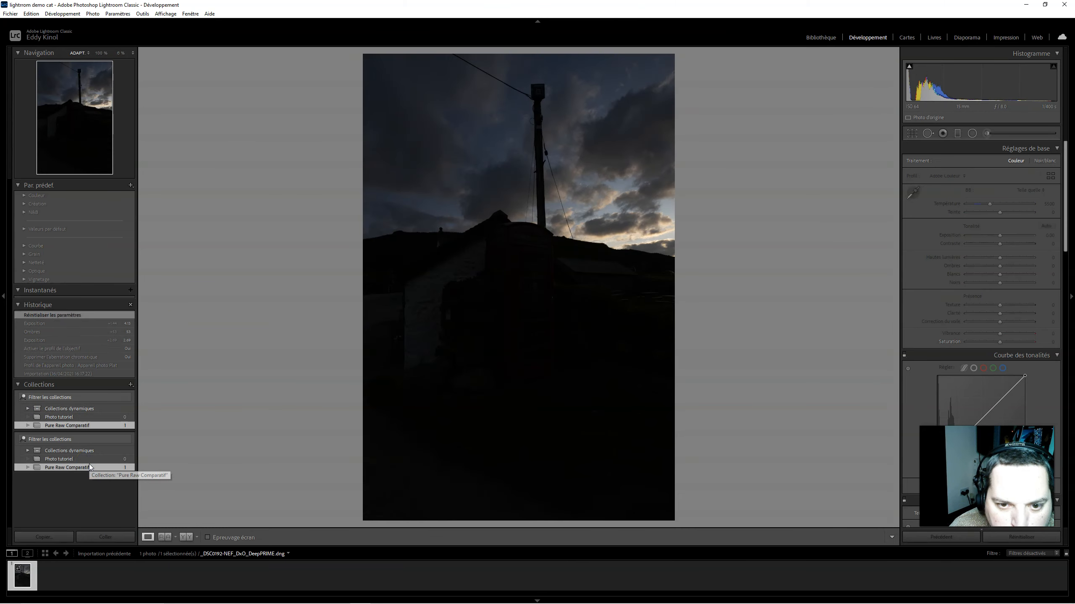
left_click(191, 470)
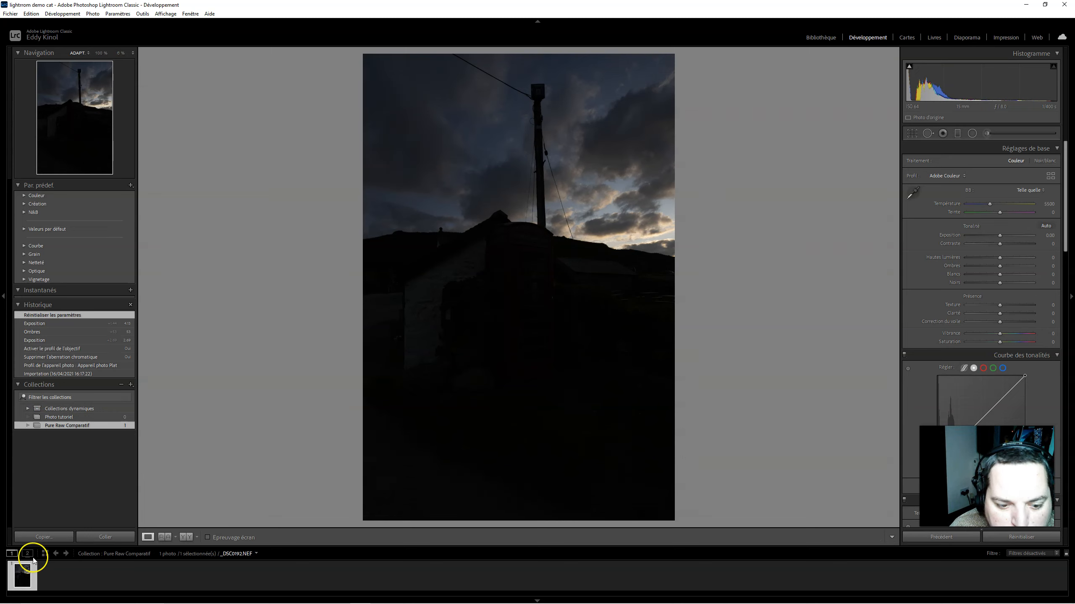
left_click_drag(999, 235, 1027, 233)
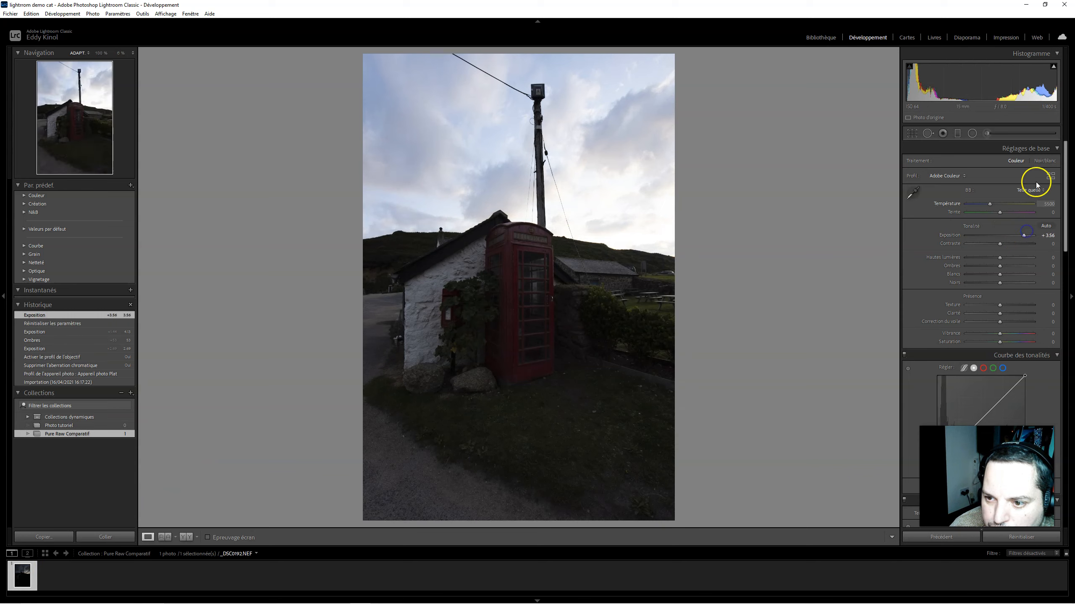
left_click(1051, 176)
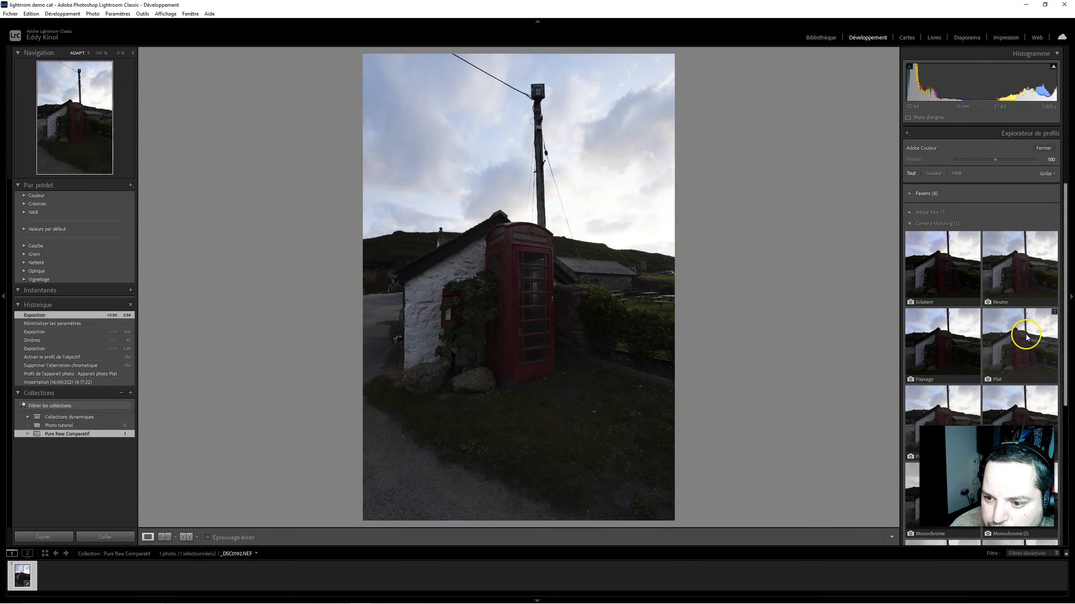
left_click(1026, 336)
left_click(1043, 148)
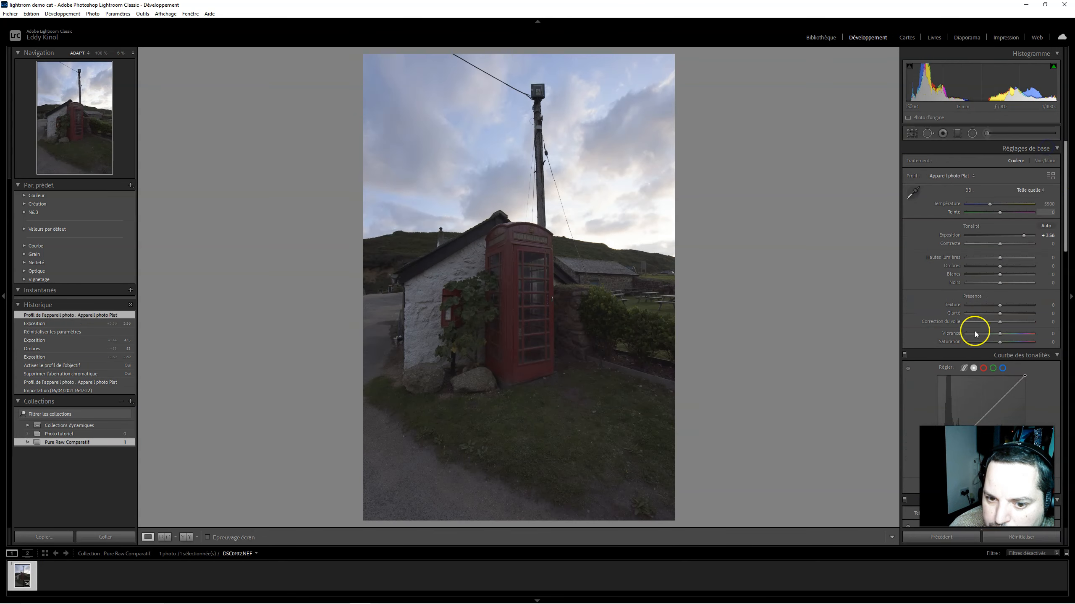
Step: Enable chromatic aberration removal and lens profile correction on the NEF, and check the photo at 100%
scroll(974, 394, "down", 15)
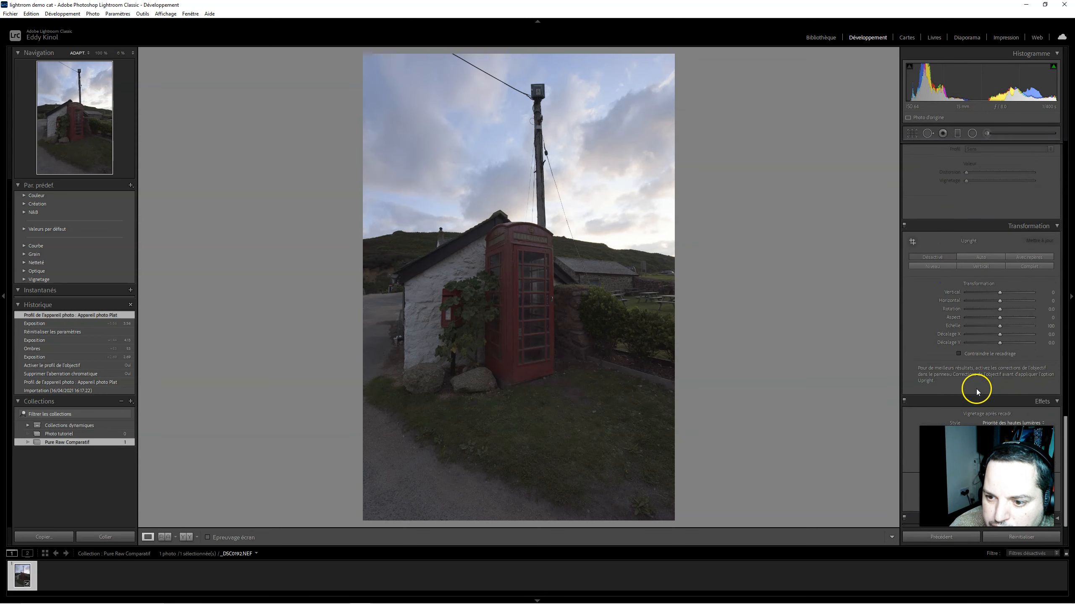
left_click(927, 269)
left_click(928, 279)
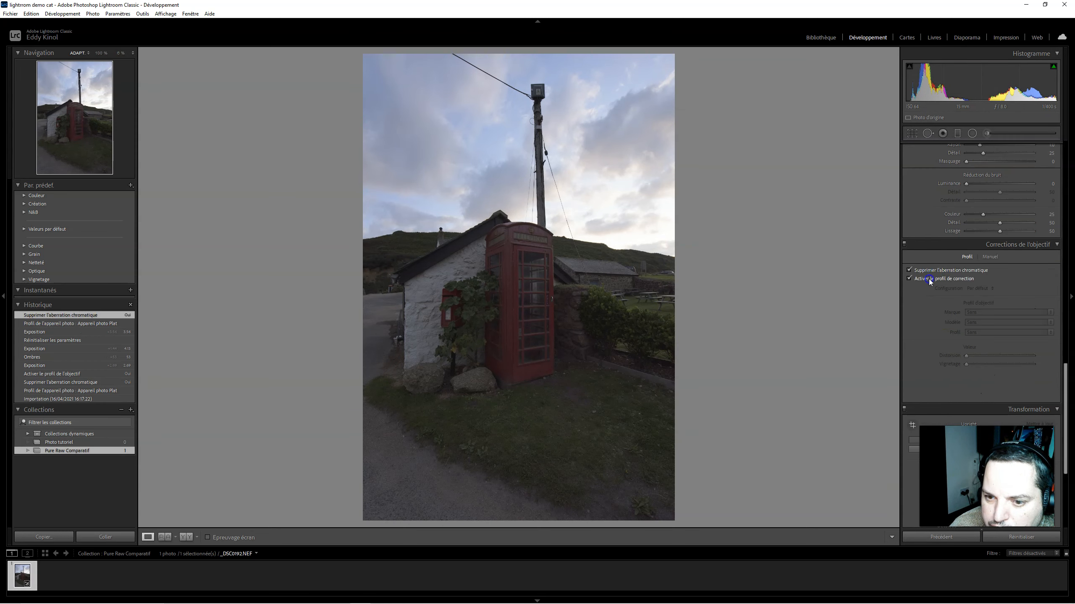
left_click(519, 298)
left_click_drag(477, 245, 702, 372)
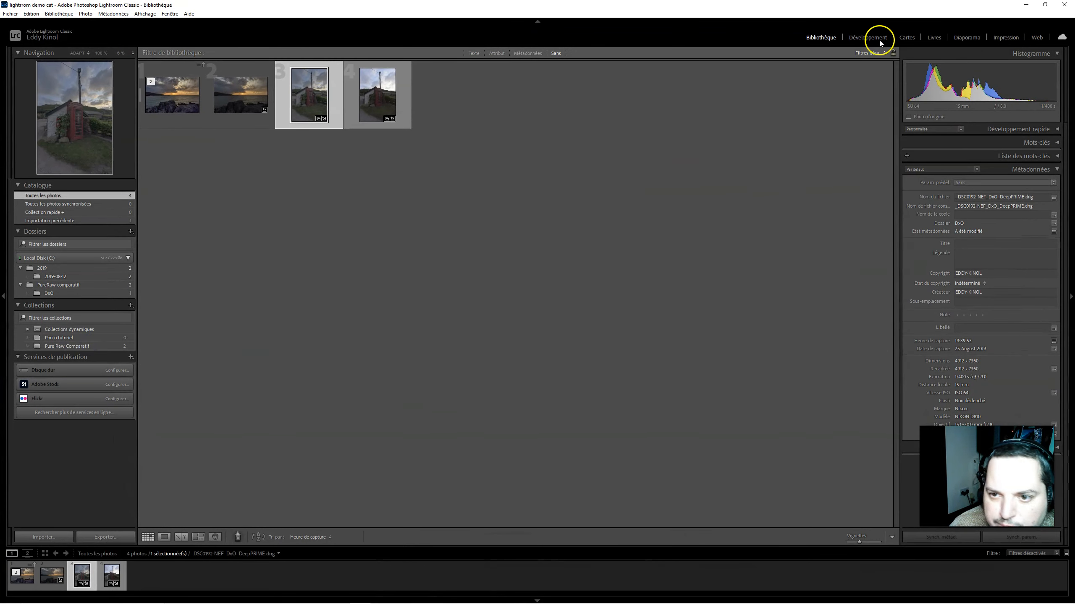
Step: From the Pure Raw Comparatif collection, show the DNG as reference beside the active NEF in the Develop module's Reference view
left_click(873, 40)
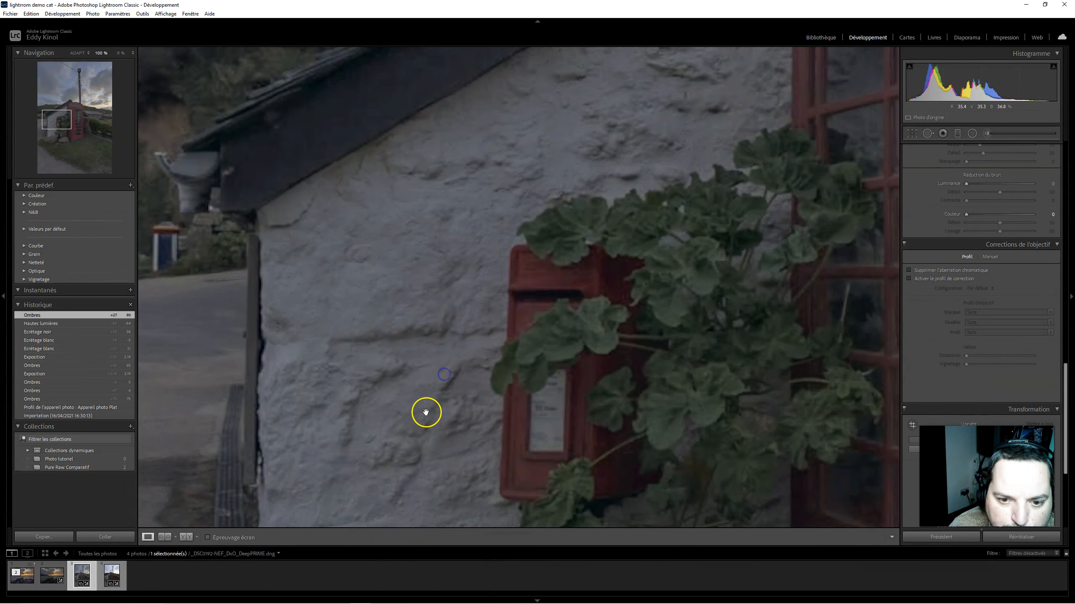
left_click(114, 575)
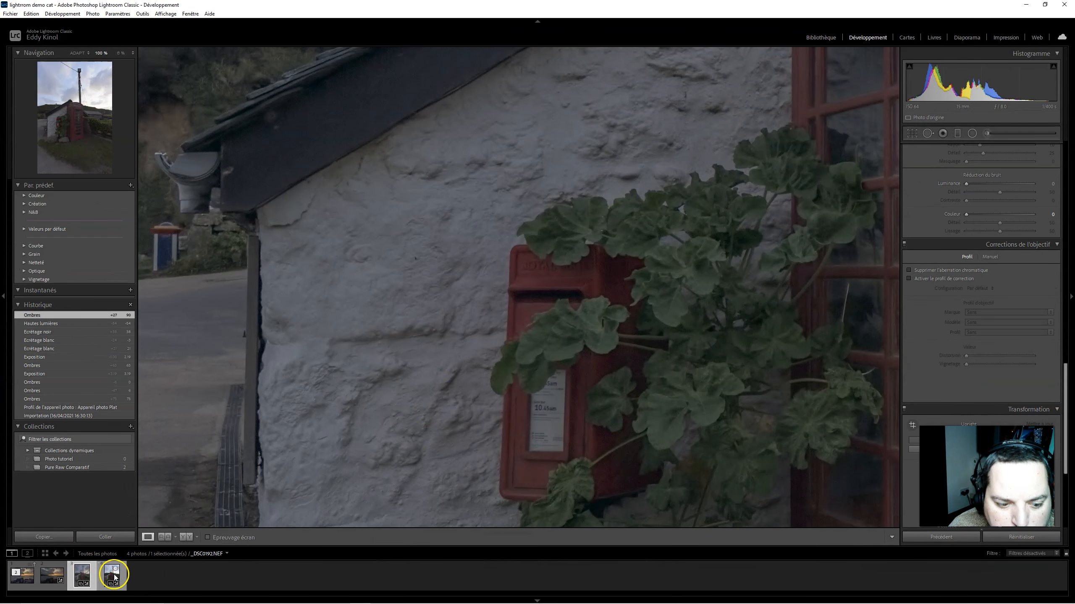
left_click(79, 467)
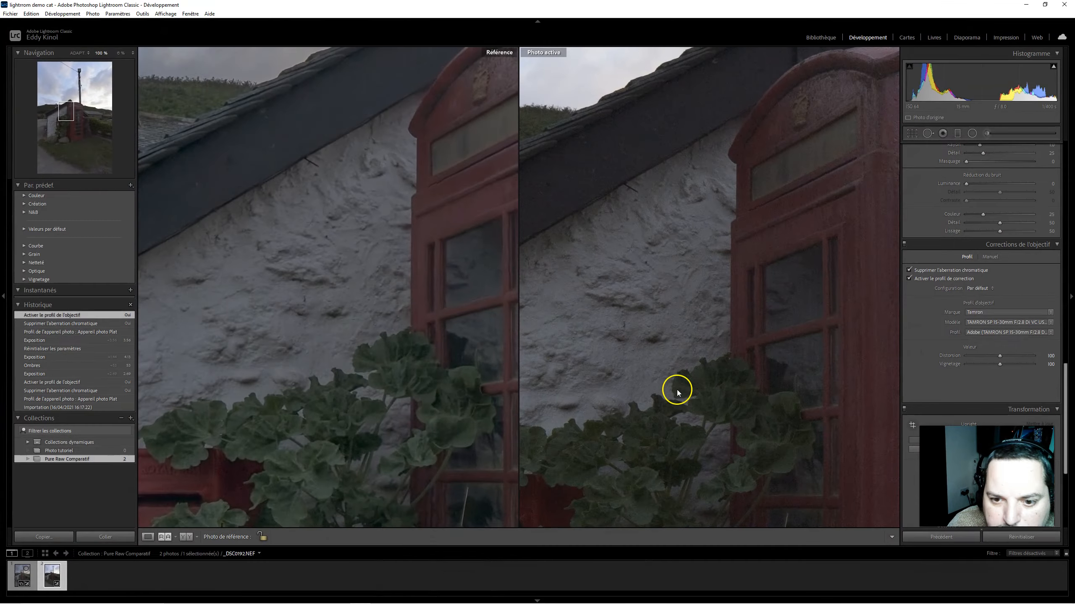
Step: Compare noise and detail on the telephone box's door and windows between the reference DNG and the active NEF
left_click_drag(770, 302, 548, 384)
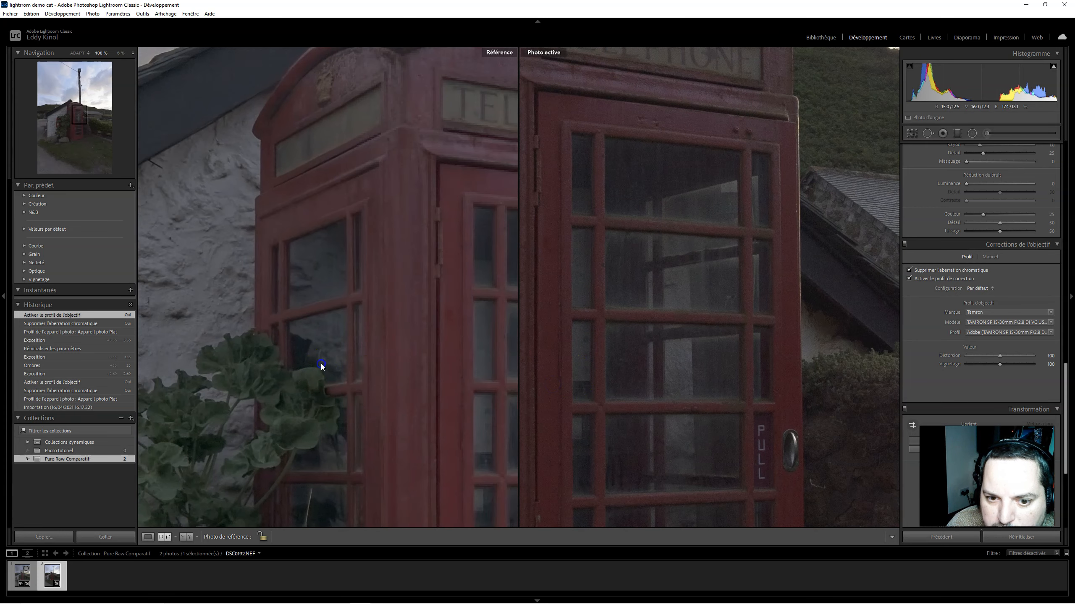
left_click_drag(372, 356, 380, 265)
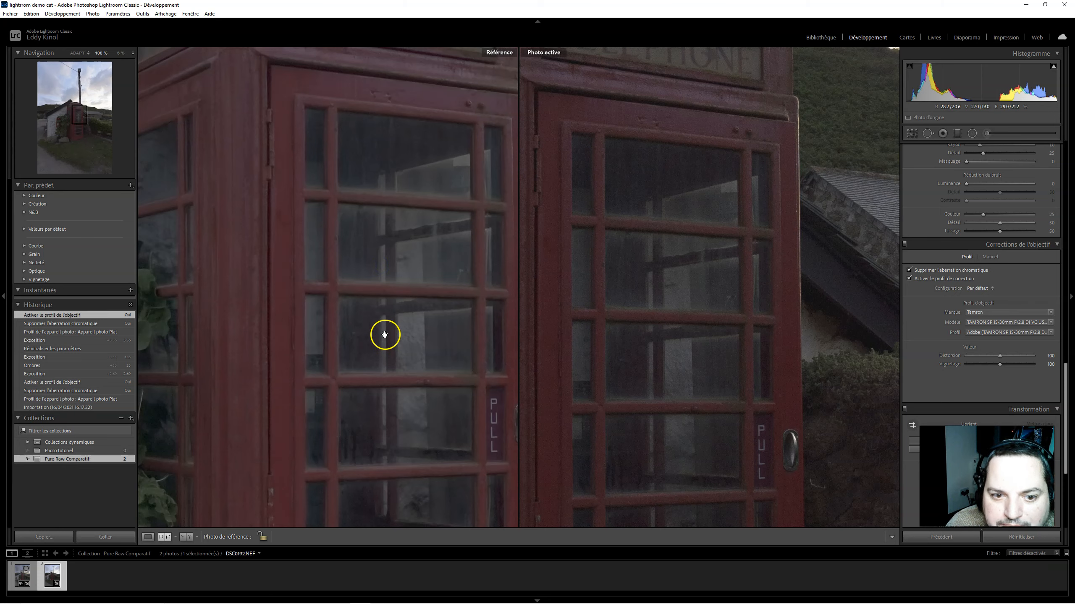
left_click_drag(385, 338, 379, 302)
left_click_drag(612, 419, 614, 360)
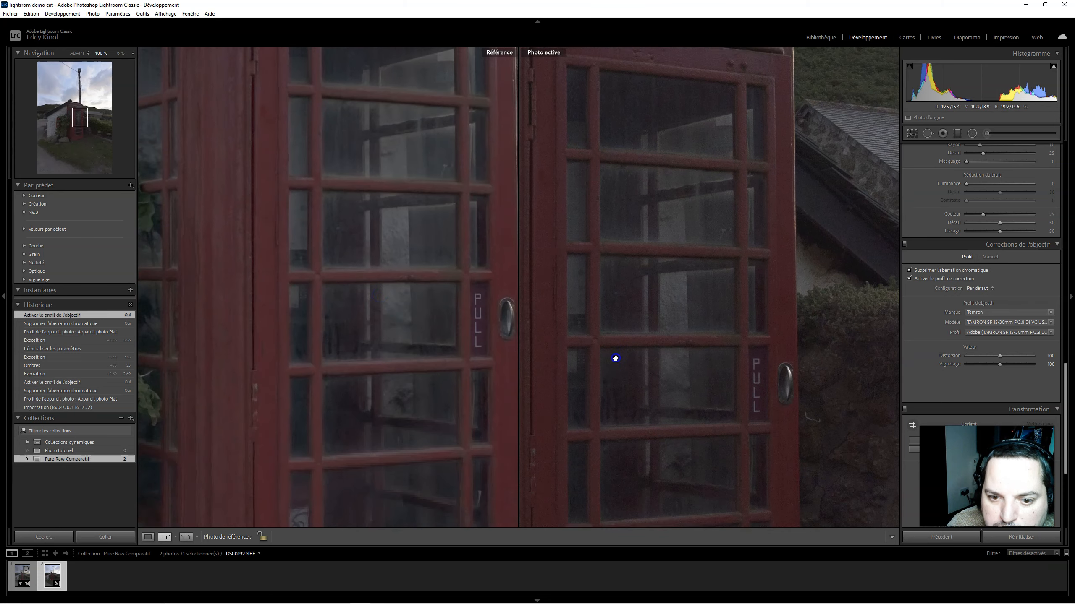
left_click_drag(370, 450, 374, 369)
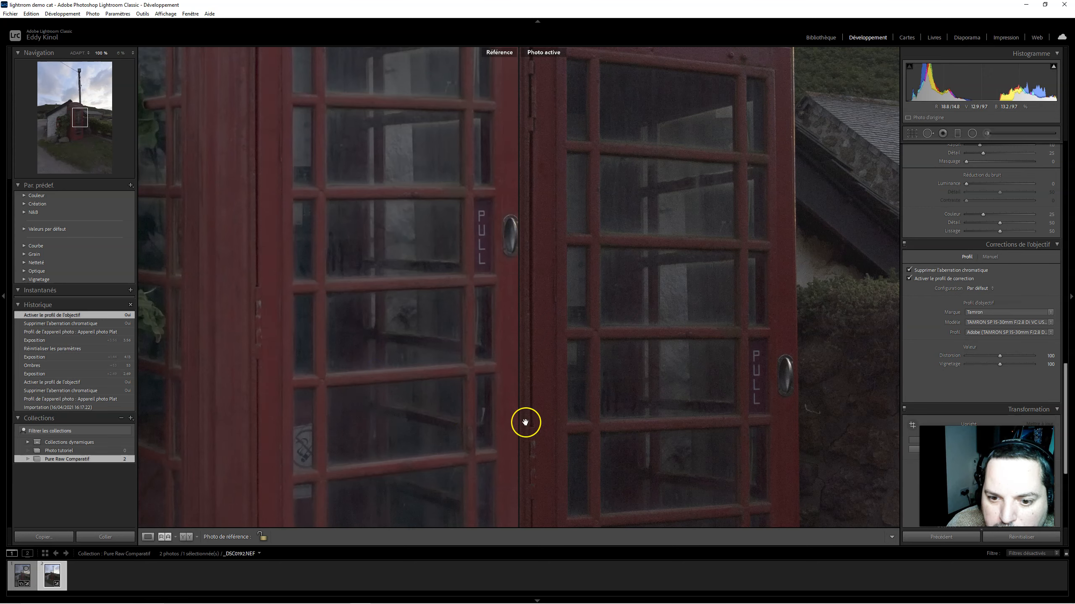
left_click_drag(664, 448, 669, 384)
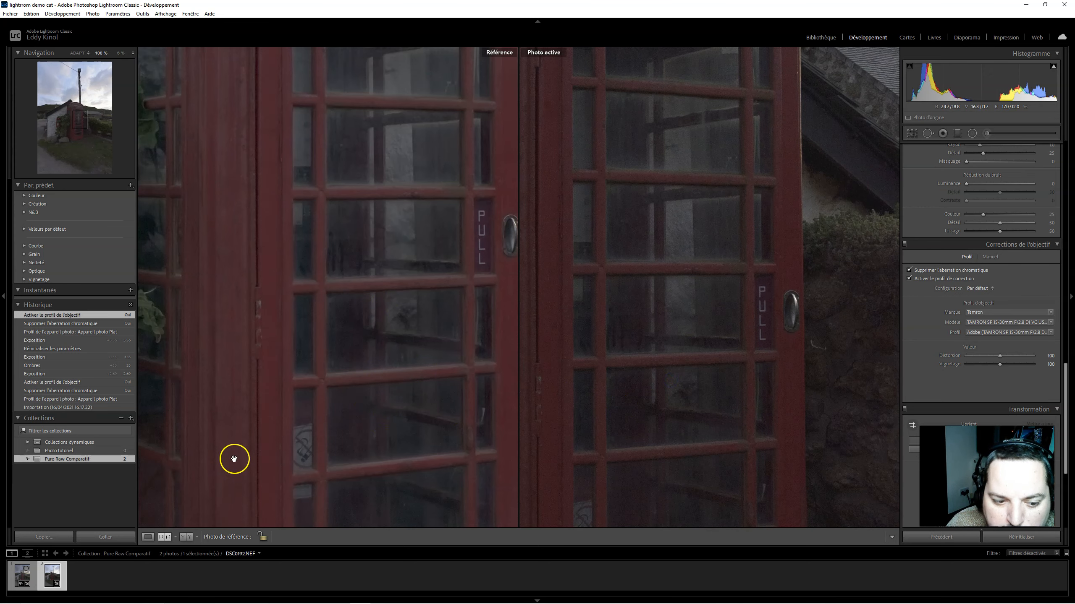
Step: Compare noise in the cloudy sky between the reference DNG and the active NEF
left_click_drag(246, 430, 286, 585)
left_click_drag(308, 388, 240, 594)
left_click_drag(384, 383, 152, 598)
left_click_drag(677, 201, 538, 592)
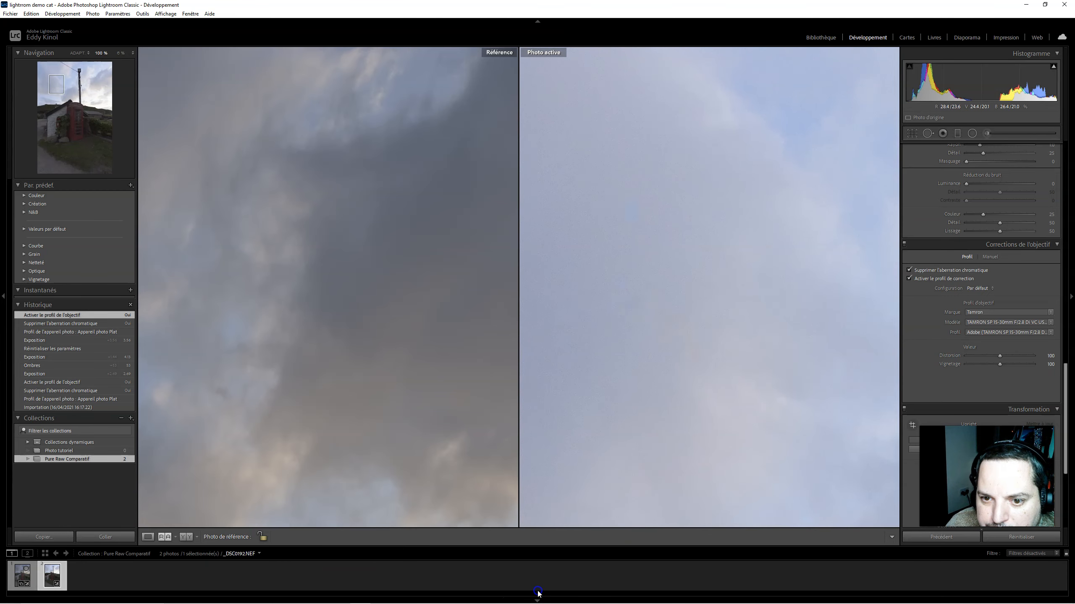
left_click_drag(666, 345, 456, 495)
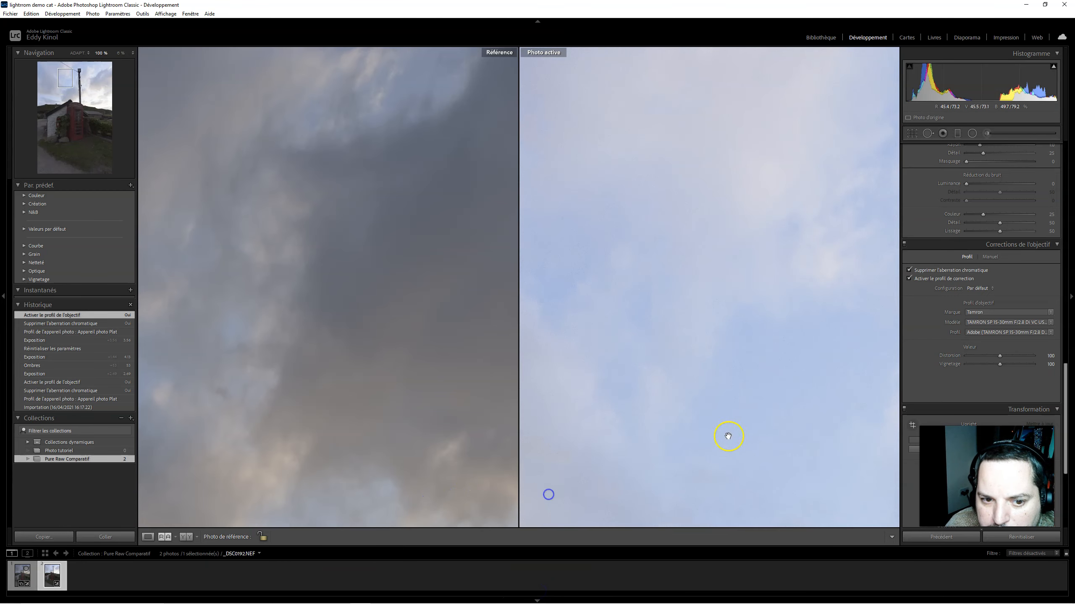
left_click_drag(729, 437, 540, 446)
left_click_drag(664, 470, 434, 479)
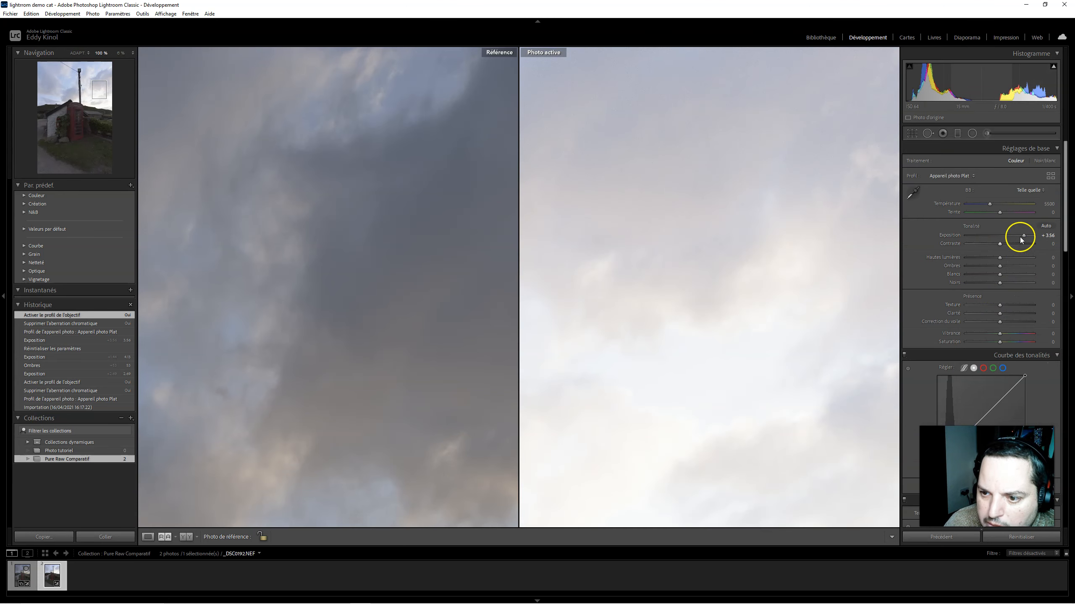
Step: Set the NEF's Exposure to +2.94 and Shadows to +76, checking the clouds against the reference DNG
left_click_drag(1024, 237, 1011, 237)
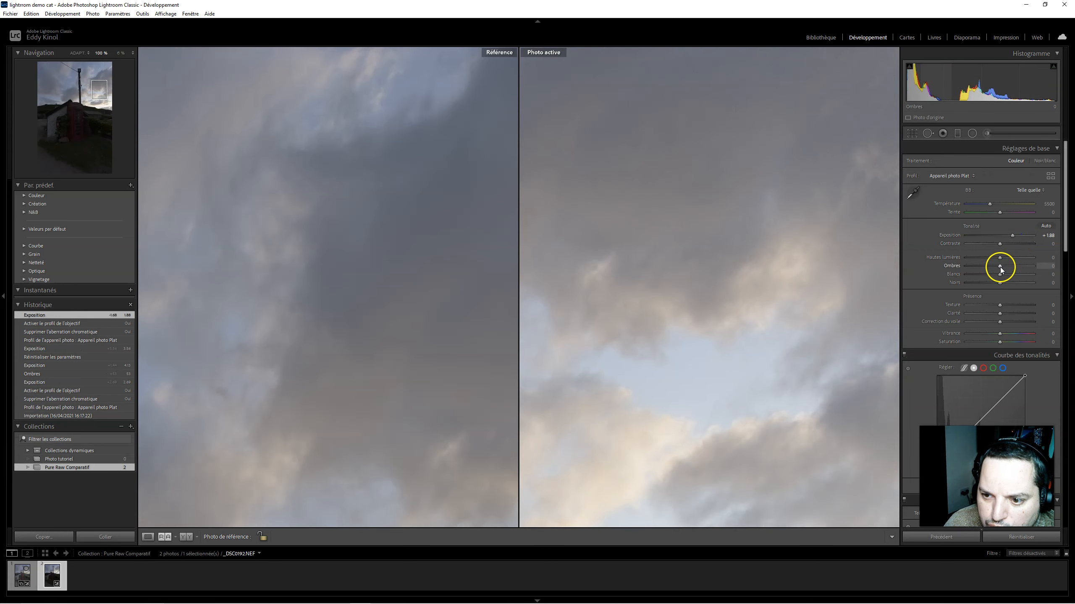
left_click_drag(1014, 266, 1025, 267)
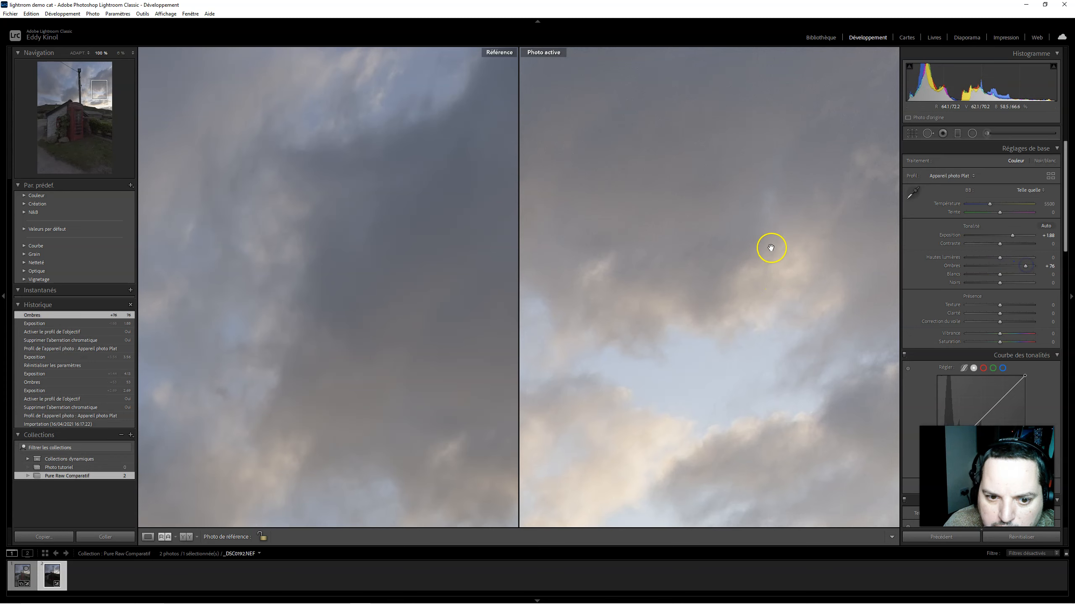
left_click_drag(772, 247, 663, 332)
left_click_drag(710, 293, 742, 419)
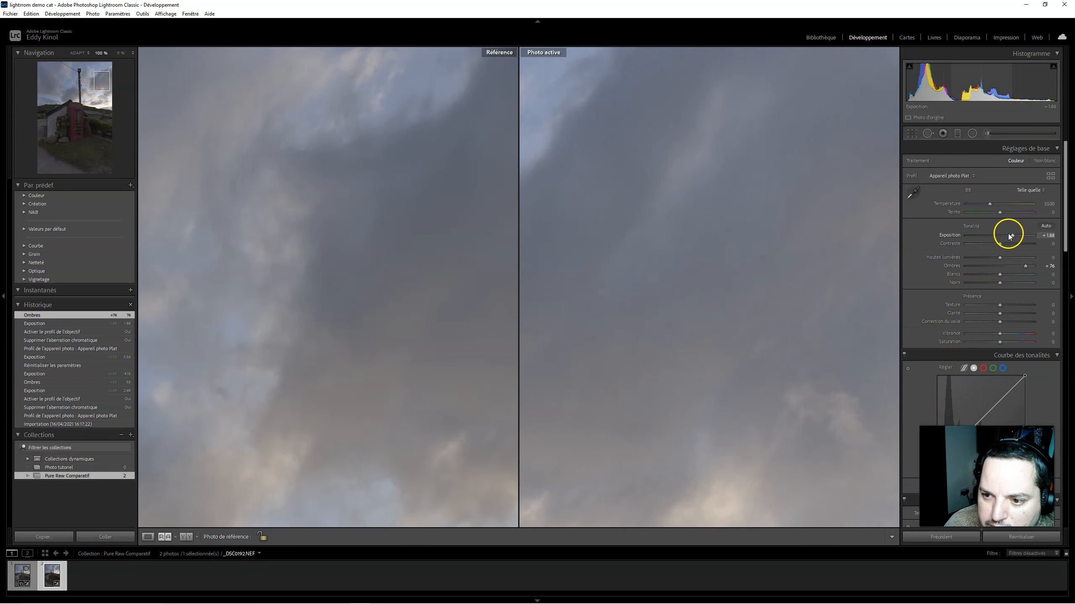
left_click_drag(1014, 236, 1023, 236)
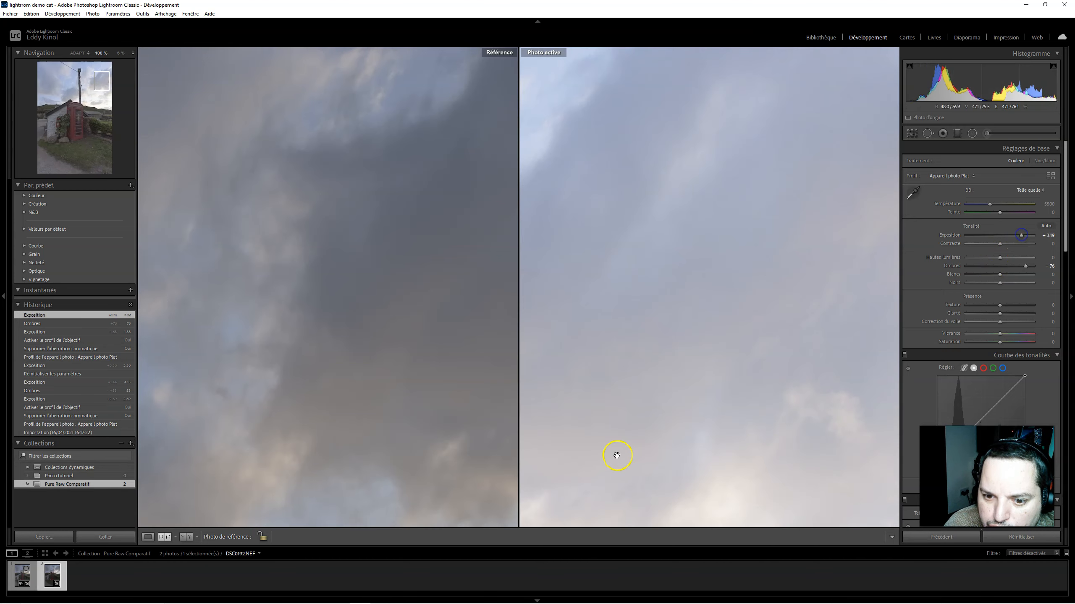
Step: Compare cloud noise and detail down to the telephone box and hillside between the reference DNG and the active NEF
left_click_drag(428, 254, 437, 73)
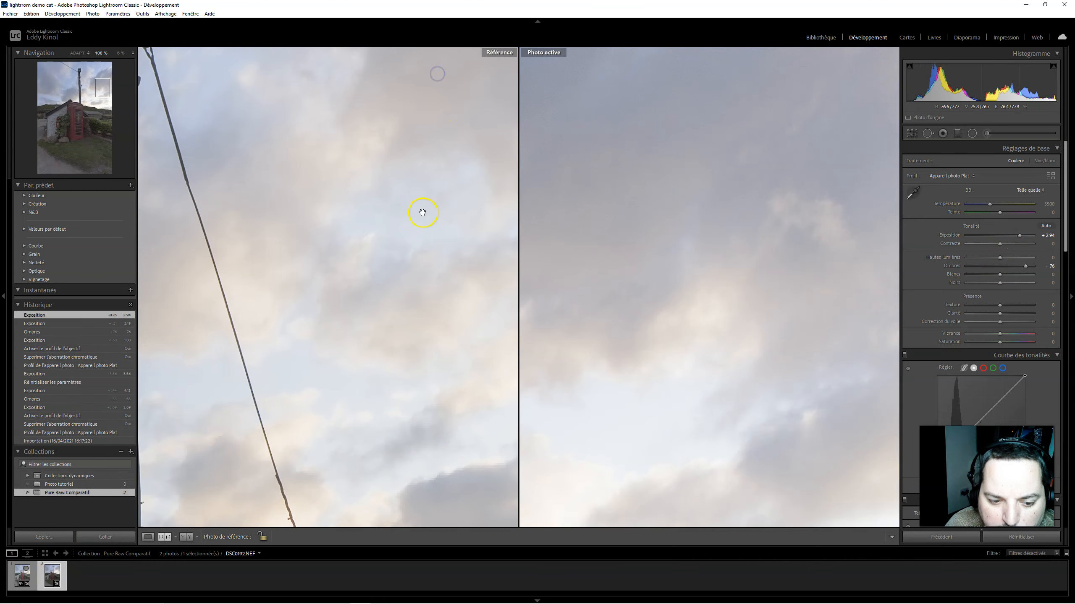
left_click_drag(388, 379, 372, 205)
left_click_drag(348, 358, 493, 201)
left_click_drag(217, 349, 325, 279)
left_click_drag(692, 372, 816, 87)
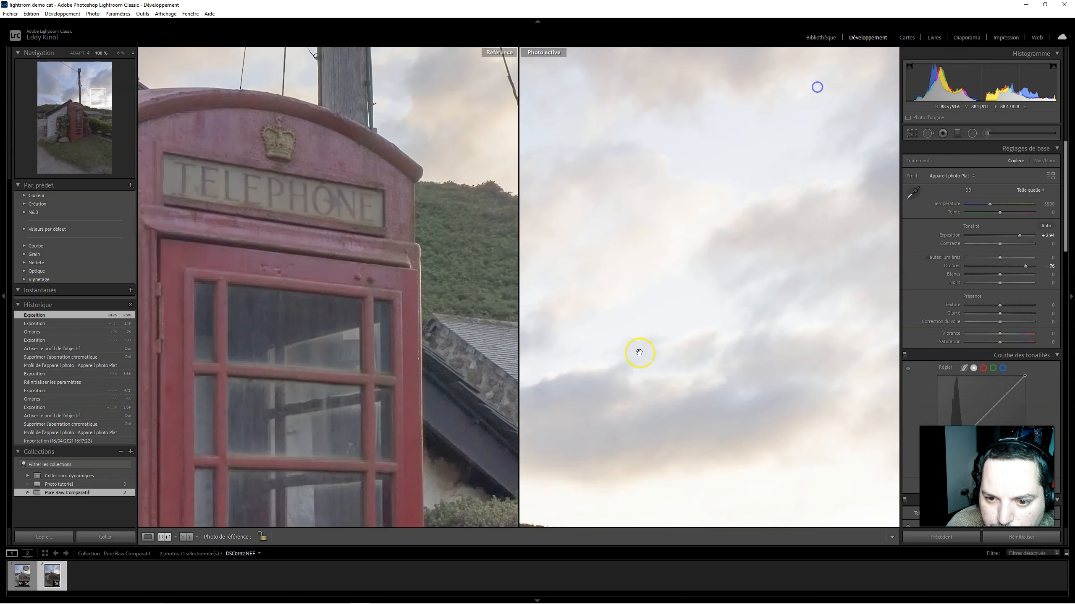
left_click_drag(638, 353, 814, 4)
left_click_drag(656, 233, 914, 79)
left_click_drag(766, 203, 696, 323)
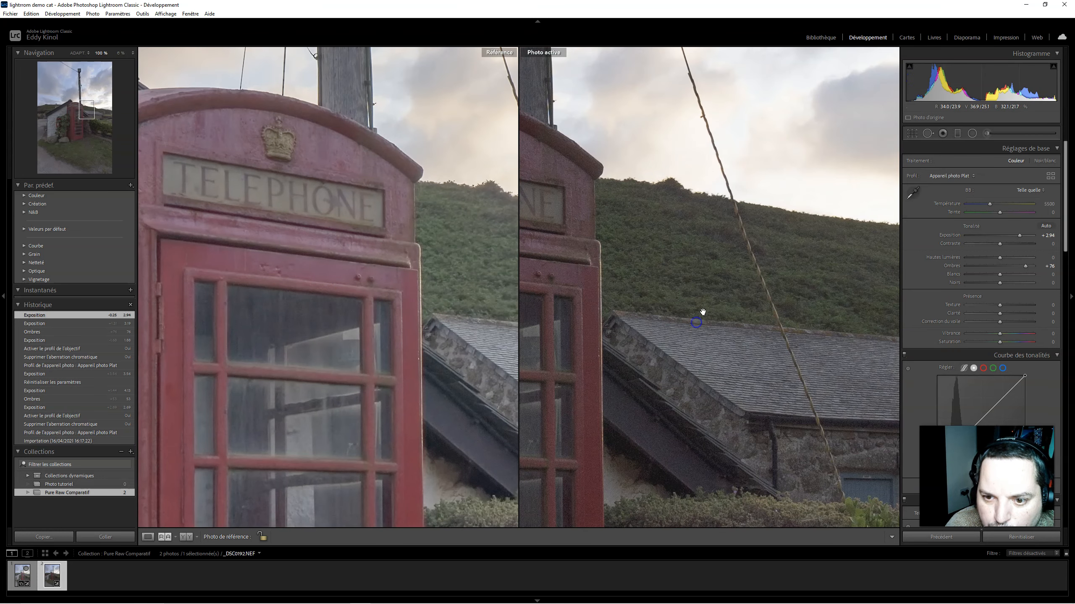
Step: Compare the hillside, slate roof and upper telephone box in matching areas of the reference DNG and the active NEF
left_click_drag(448, 282, 124, 233)
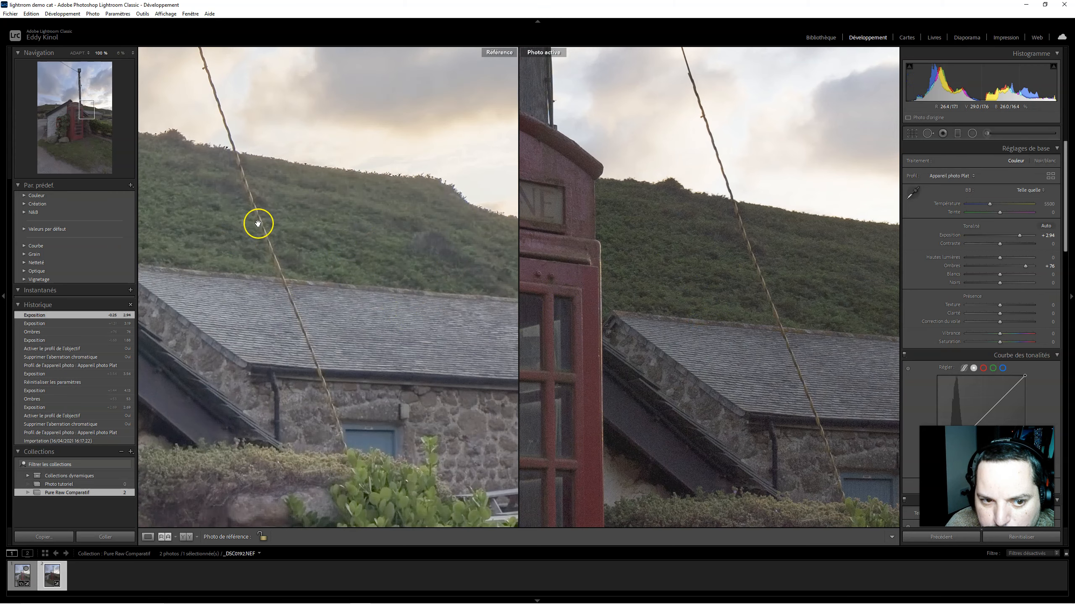
left_click_drag(413, 282, 409, 204)
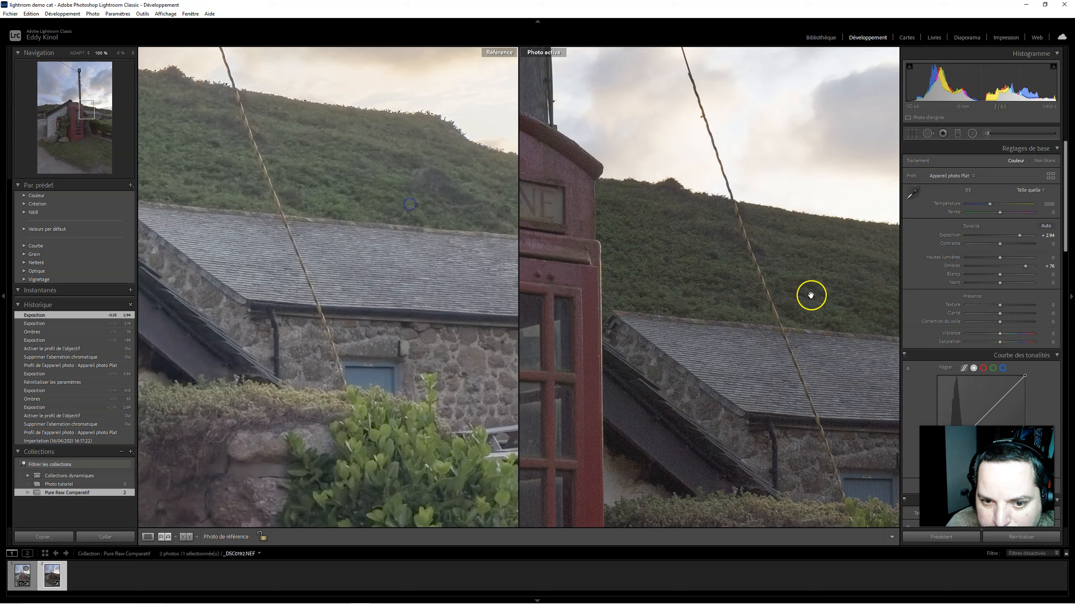
left_click_drag(669, 279, 748, 245)
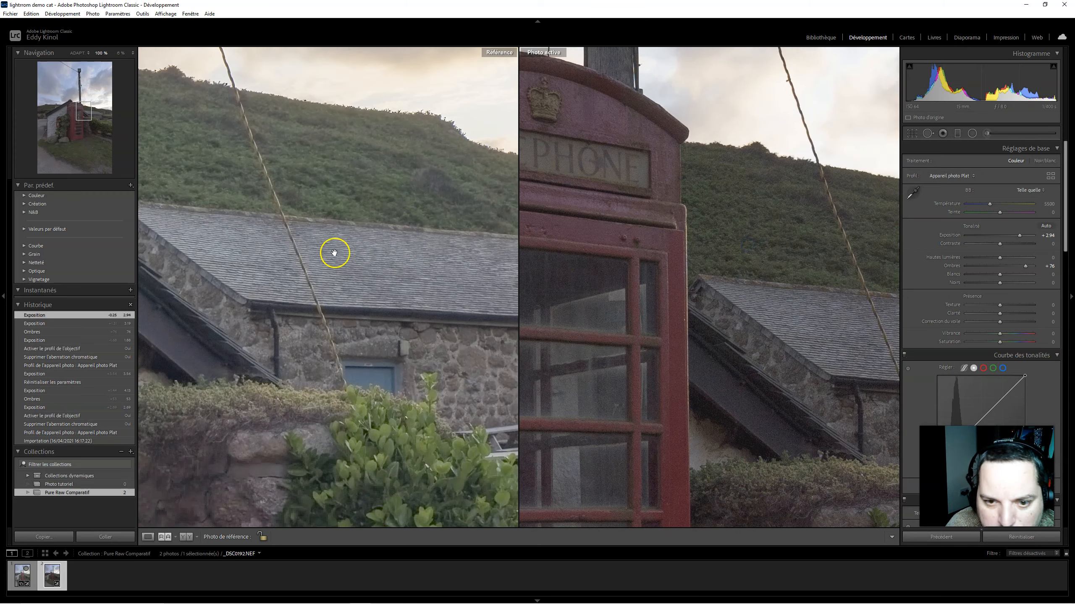
left_click_drag(334, 252, 516, 307)
left_click_drag(347, 185, 279, 167)
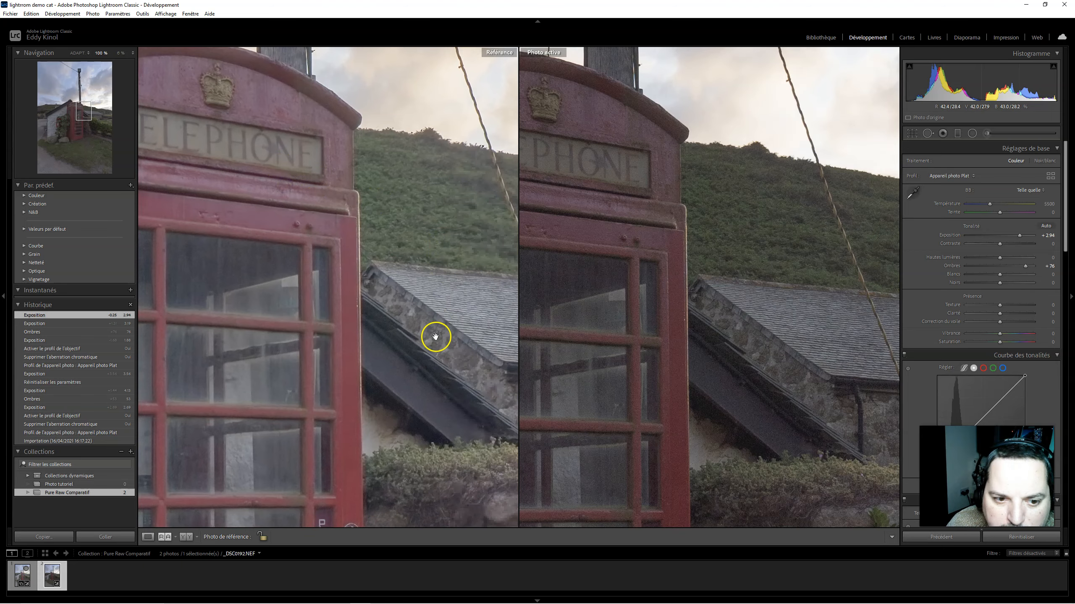
Step: Show the DeepPRIME DNG alone in Loupe view and set its Clarity to +26 and Texture to +34, checking the telephone box at 100%
left_click(148, 537)
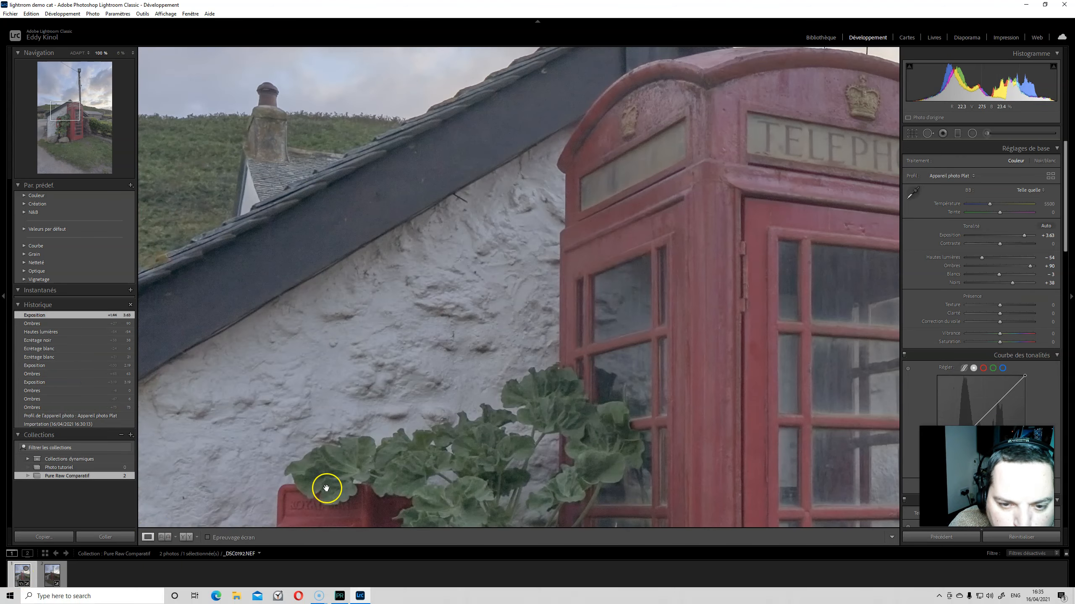
left_click(498, 356)
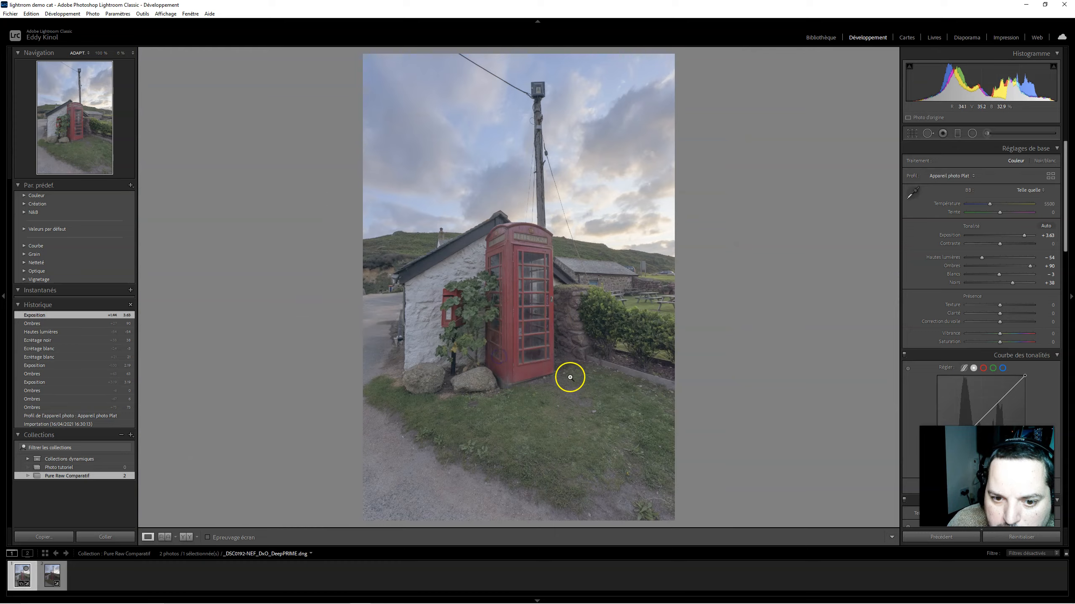
left_click(543, 334)
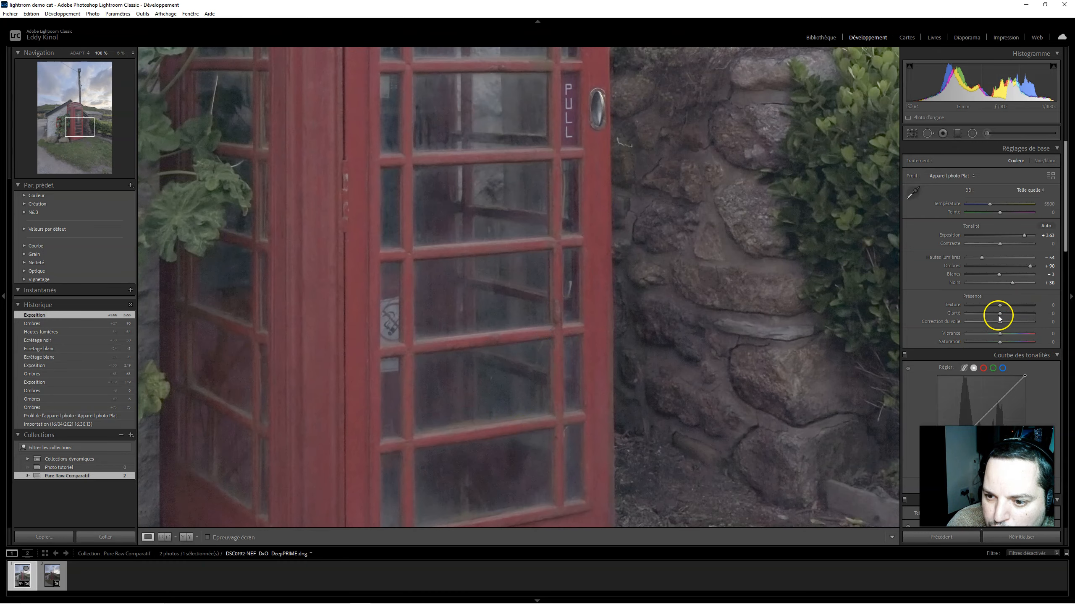
left_click_drag(999, 313, 1011, 304)
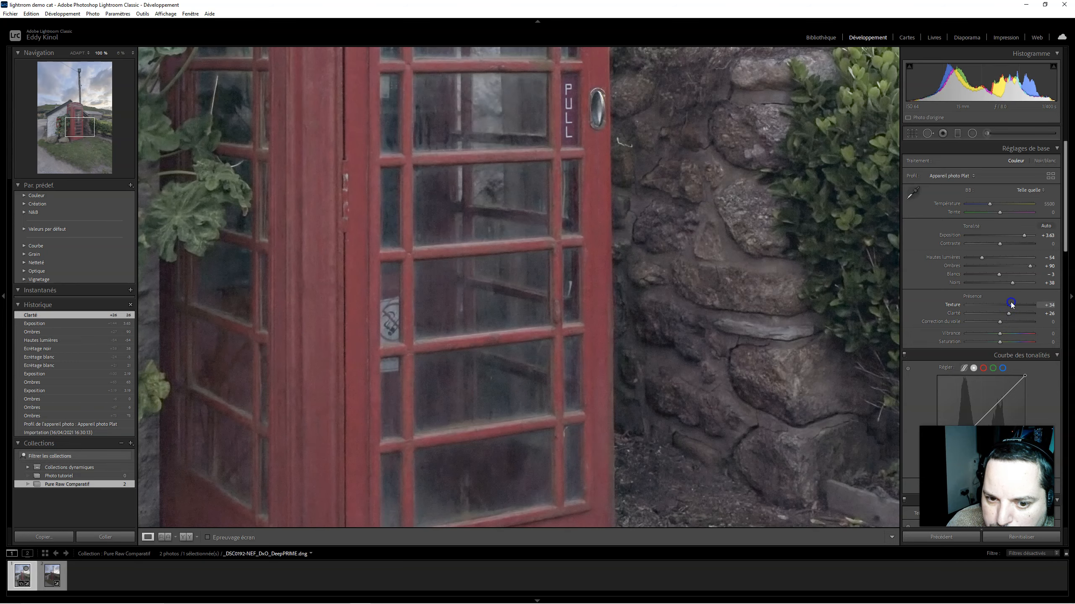
left_click_drag(502, 183, 541, 397)
left_click_drag(561, 237, 520, 458)
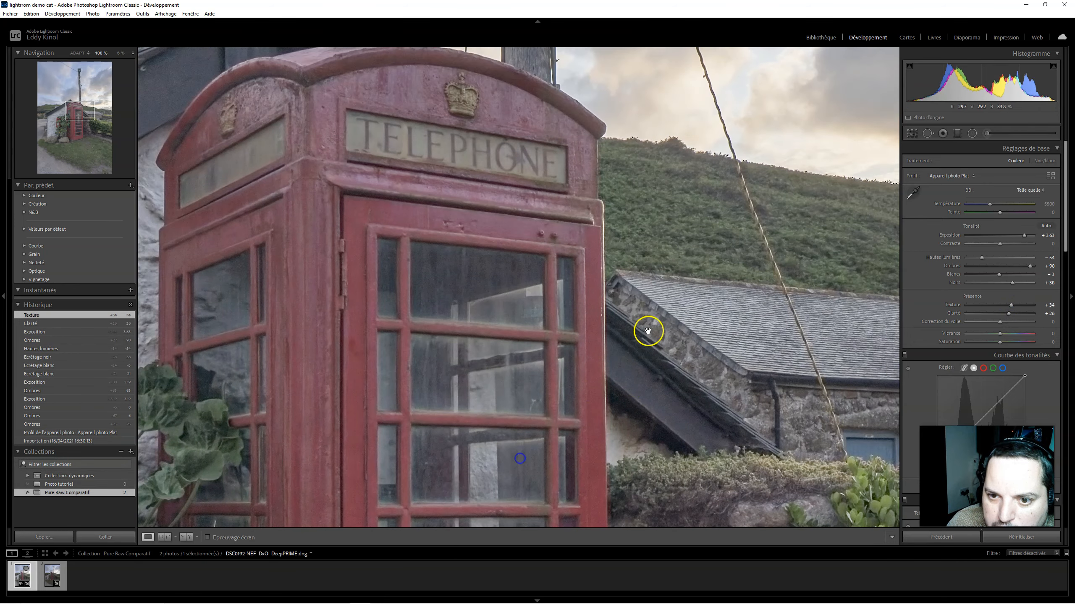
left_click_drag(648, 331, 543, 508)
left_click(529, 493)
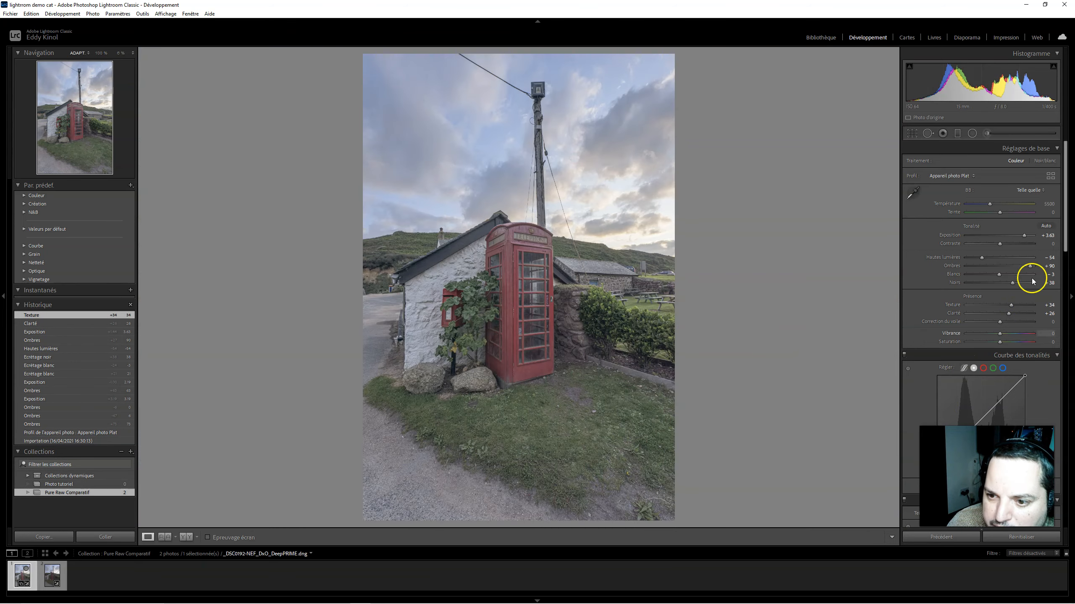
Step: Set the DNG's Contrast to +25 and Exposure to +2.50, checking the stone building and hedge at 100%
left_click_drag(1001, 246, 1015, 237)
left_click_drag(1015, 234, 1015, 234)
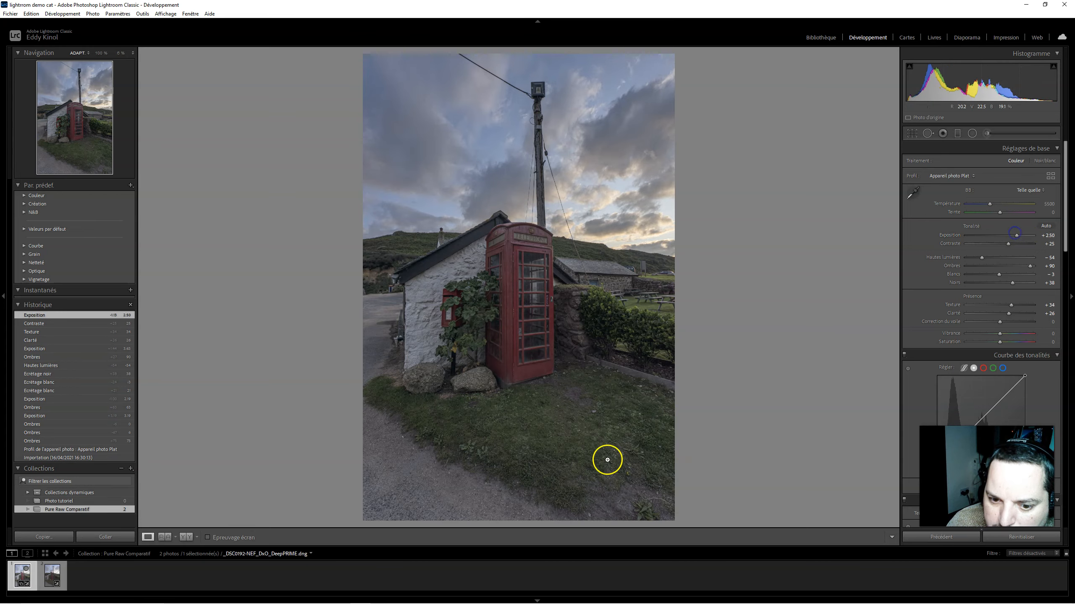
left_click(557, 298)
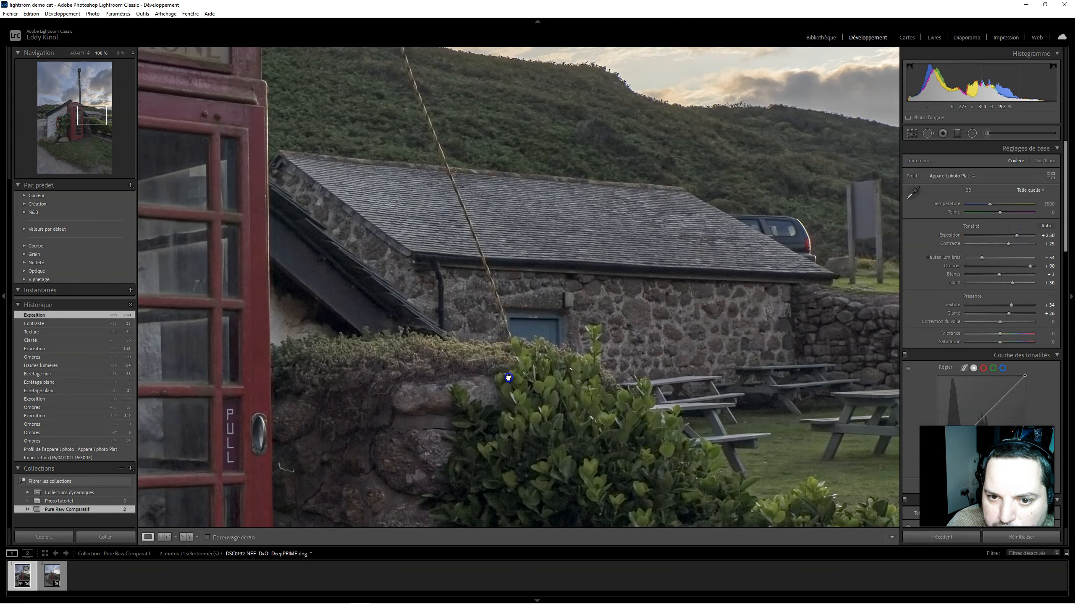
left_click(607, 417)
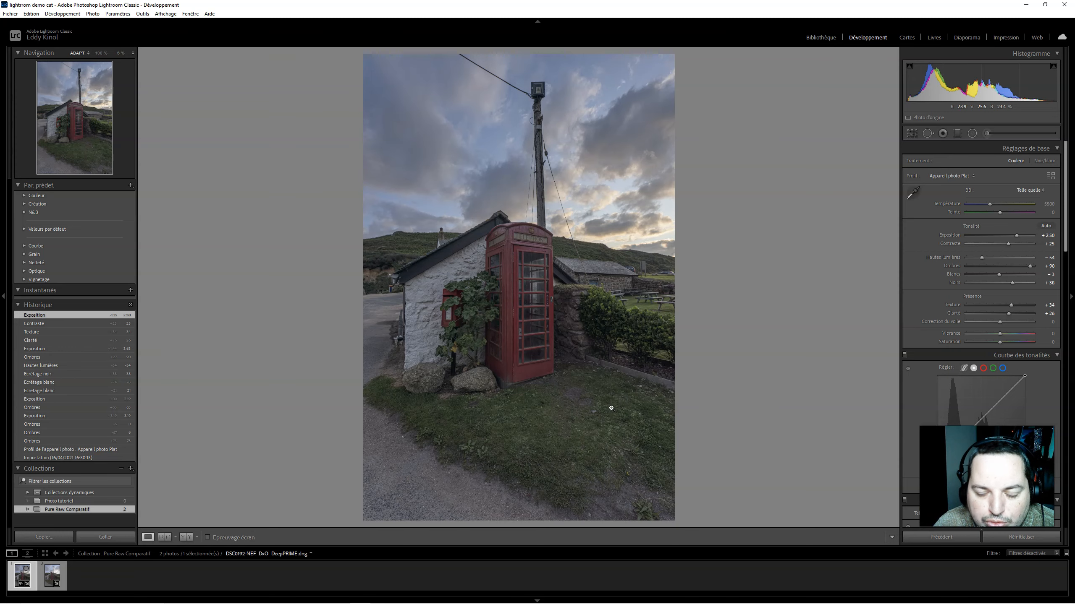
Step: Quit Lightroom Classic and return to DxO PureRAW
left_click(340, 596)
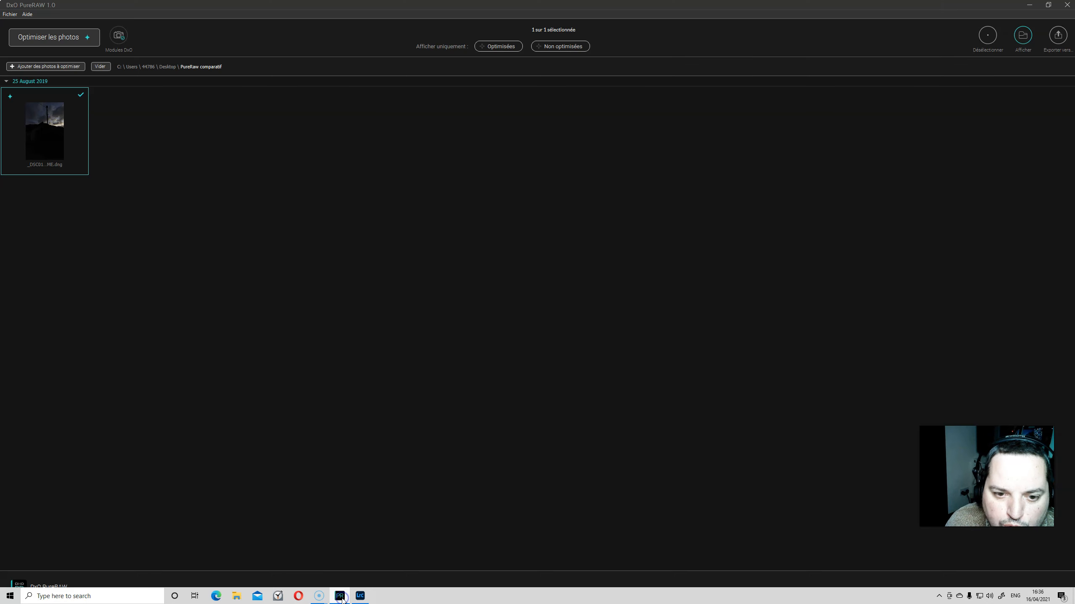
left_click(360, 596)
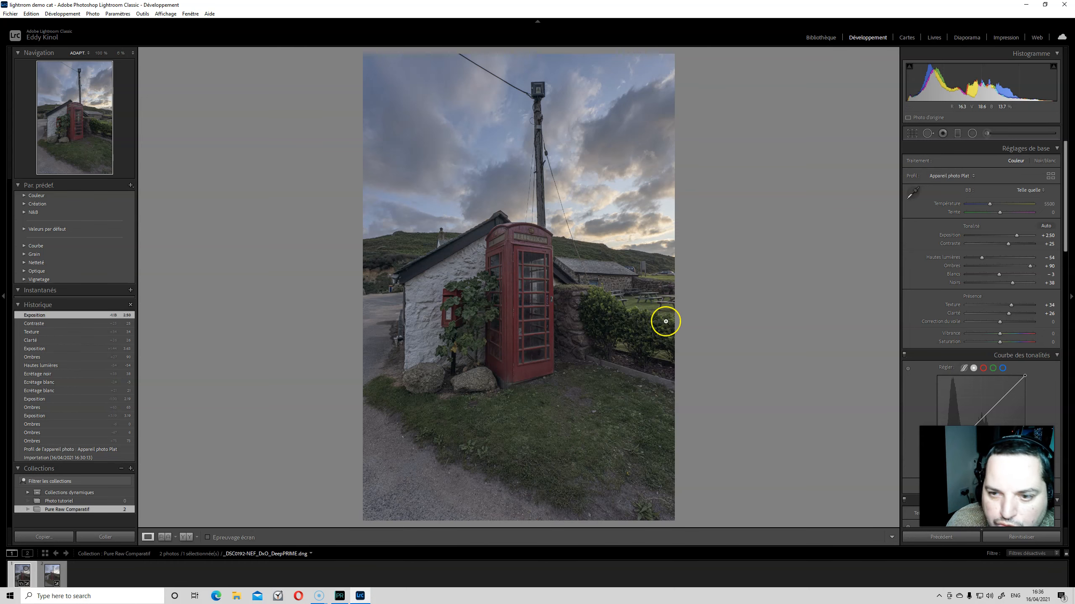
left_click(1064, 4)
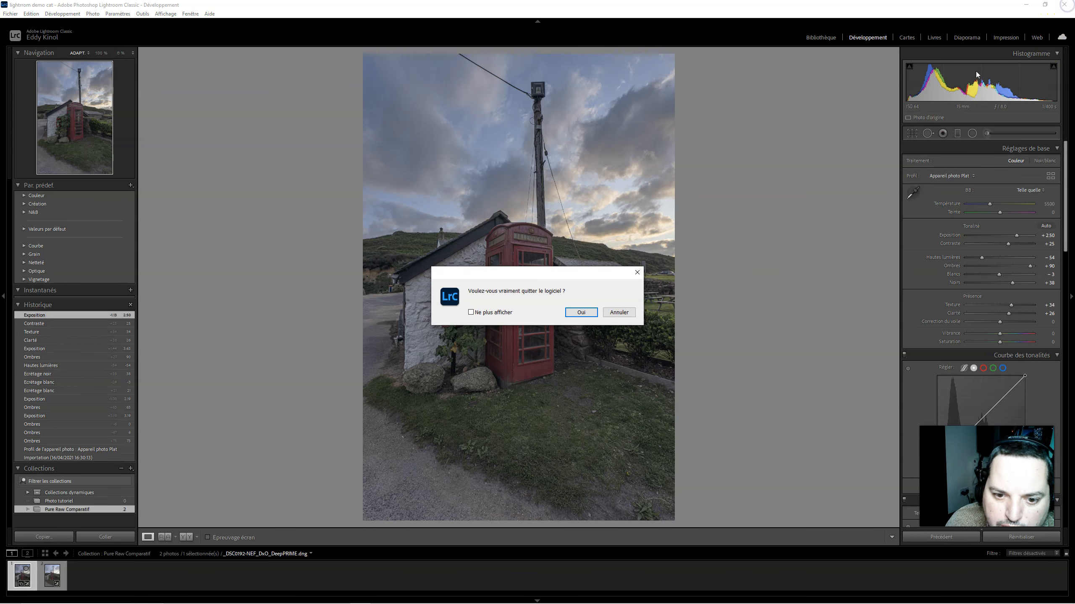
left_click(580, 312)
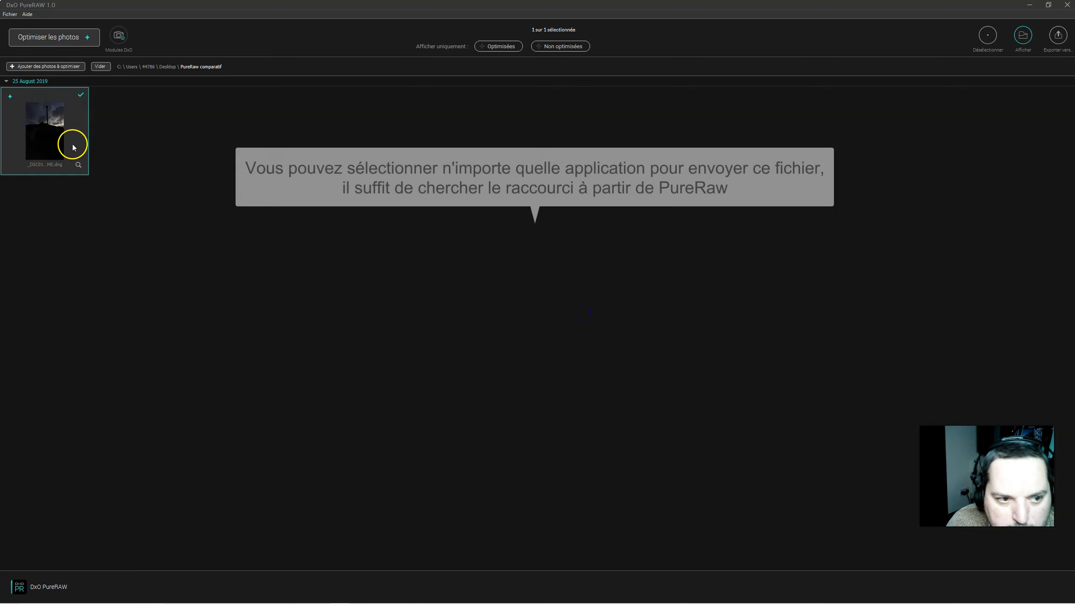
Step: Export the optimised DNG from PureRAW to Luminar AI without the original RAW file
left_click(1056, 37)
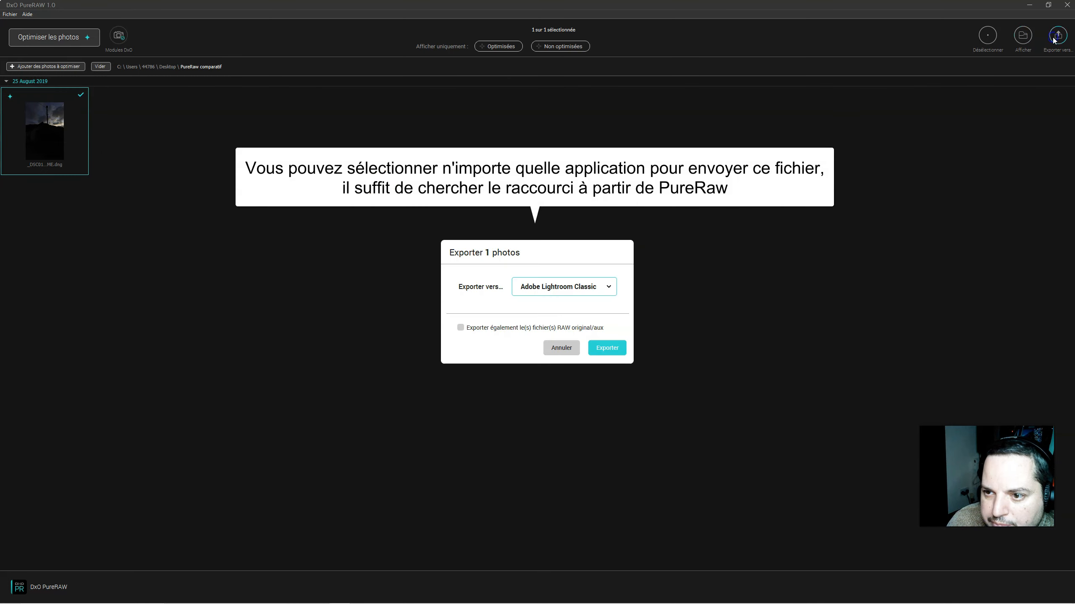
left_click(586, 296)
left_click(552, 356)
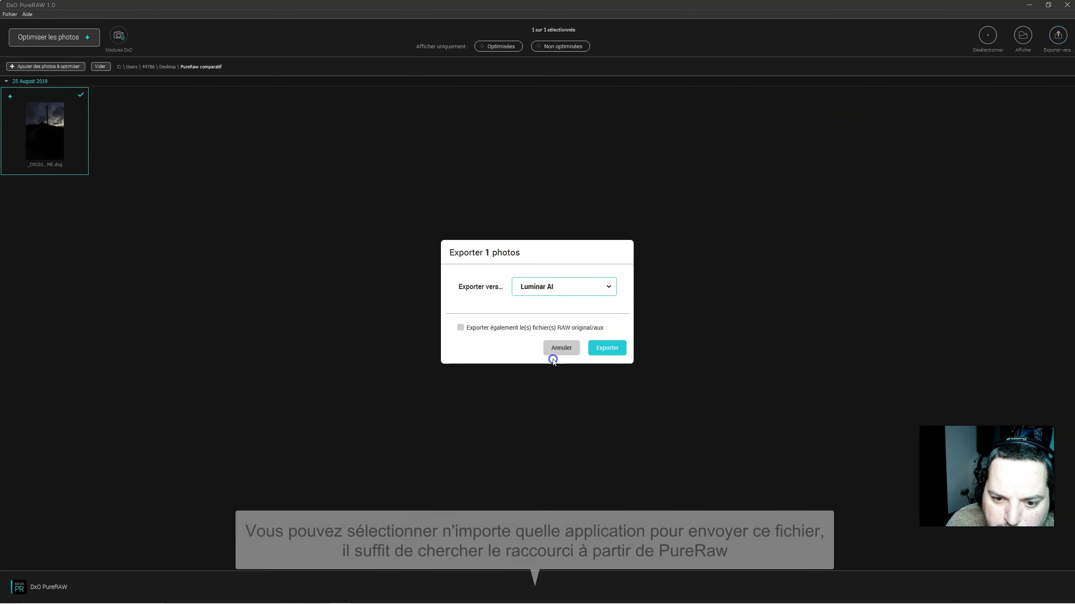
left_click(611, 349)
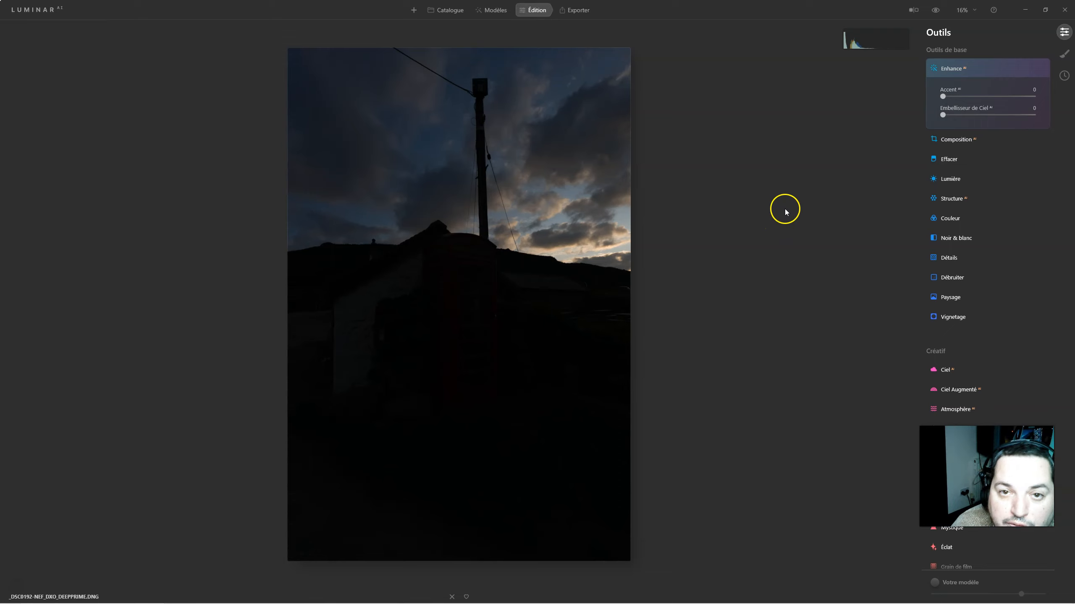
Step: In the Light tool, apply the Camera Flat profile and set Exposure to 2.42 and Shadows to 47
left_click(958, 179)
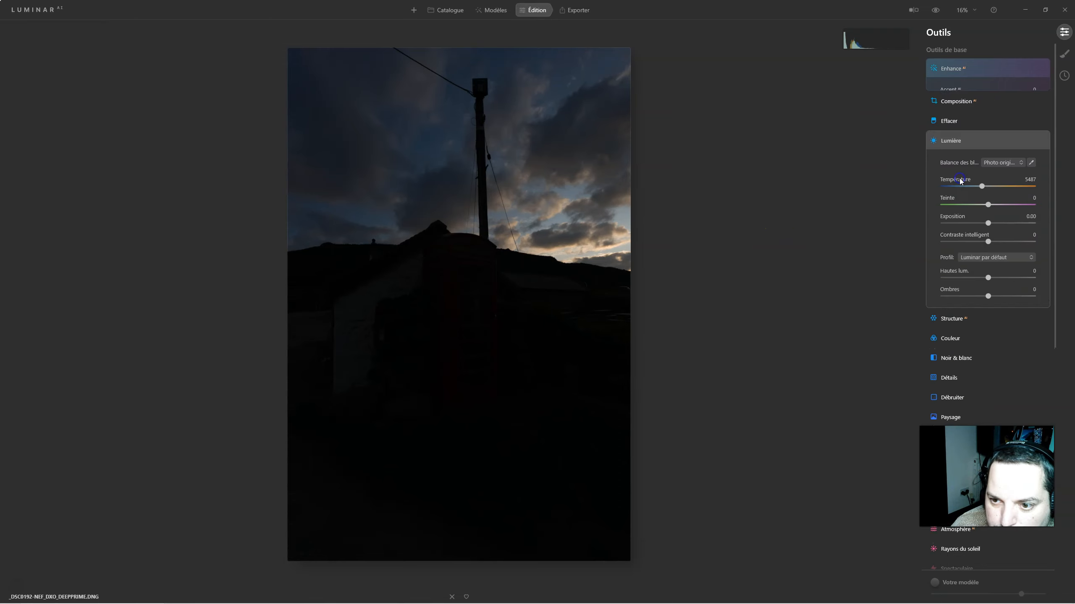
left_click(988, 244)
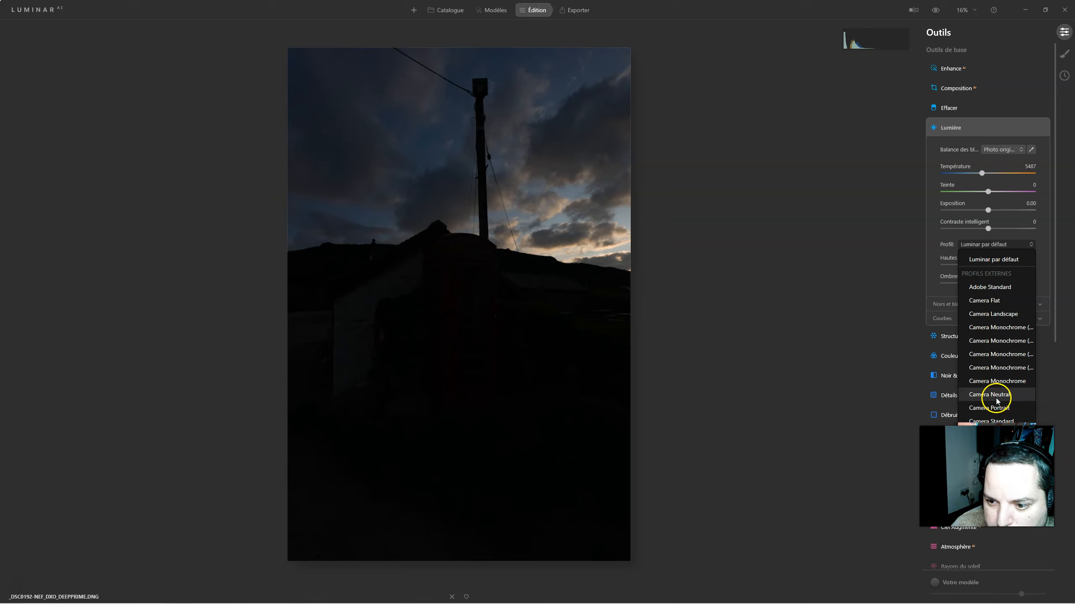
left_click(998, 301)
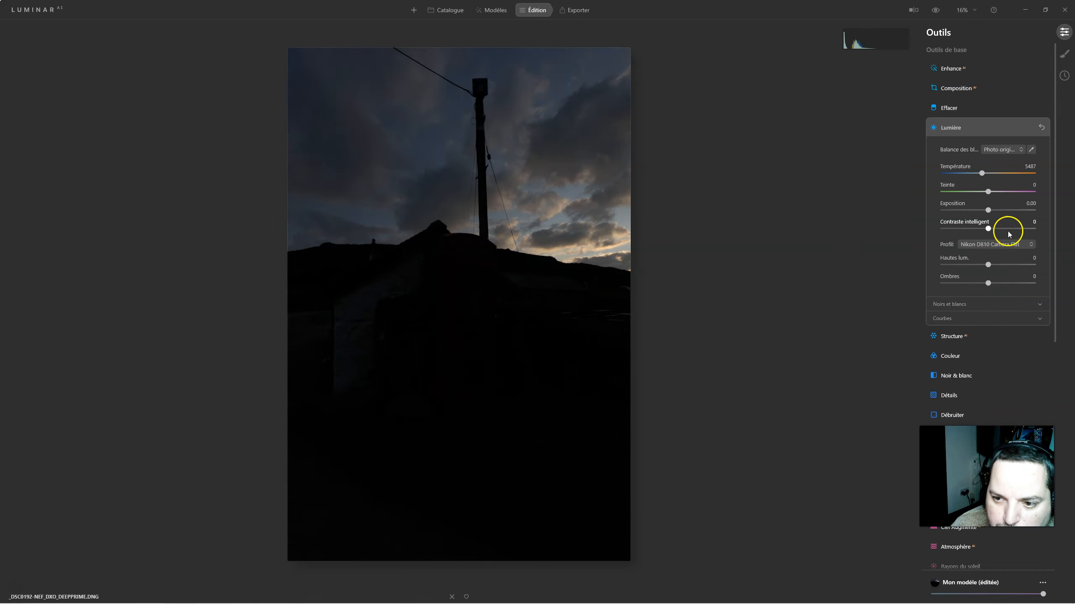
left_click_drag(988, 210, 1009, 210)
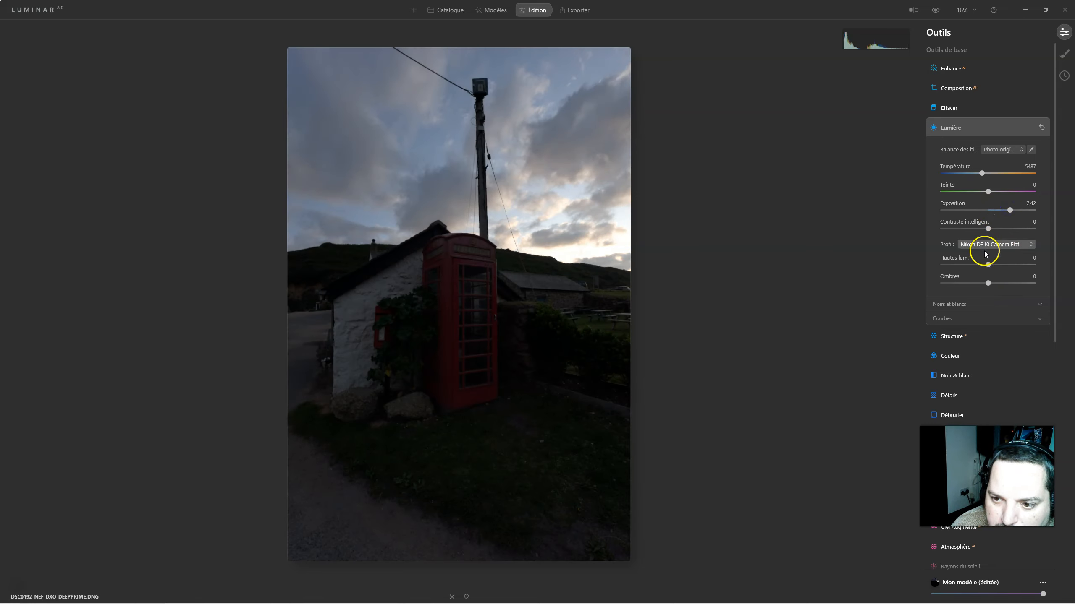
left_click_drag(988, 283, 1009, 282)
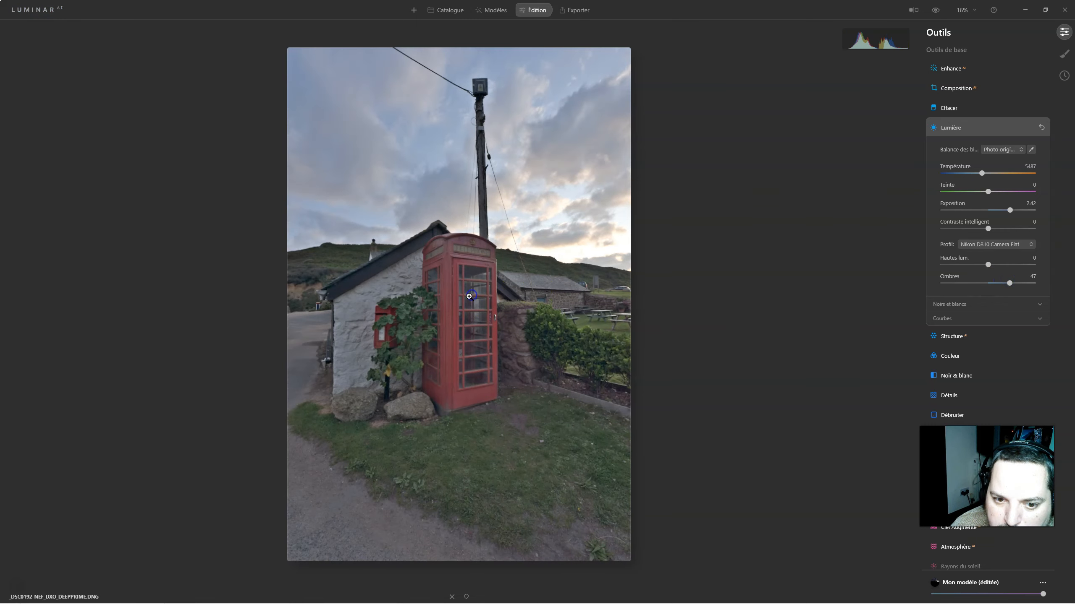
Step: Examine noise and detail at 100% on the telephone box, foliage, utility pole and clouds
left_click(481, 299)
left_click(471, 292)
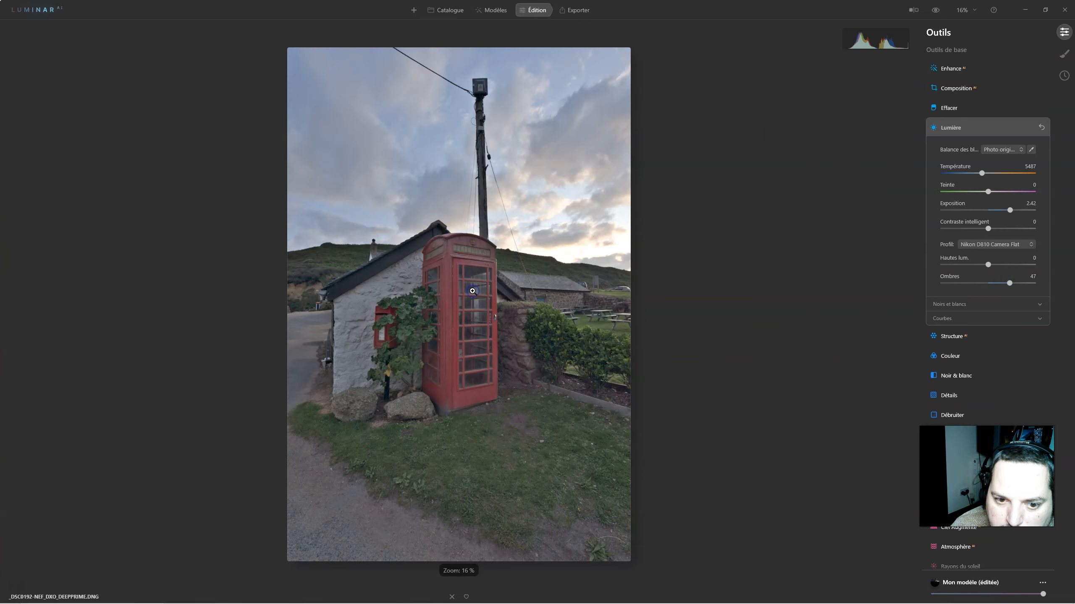
left_click(472, 290)
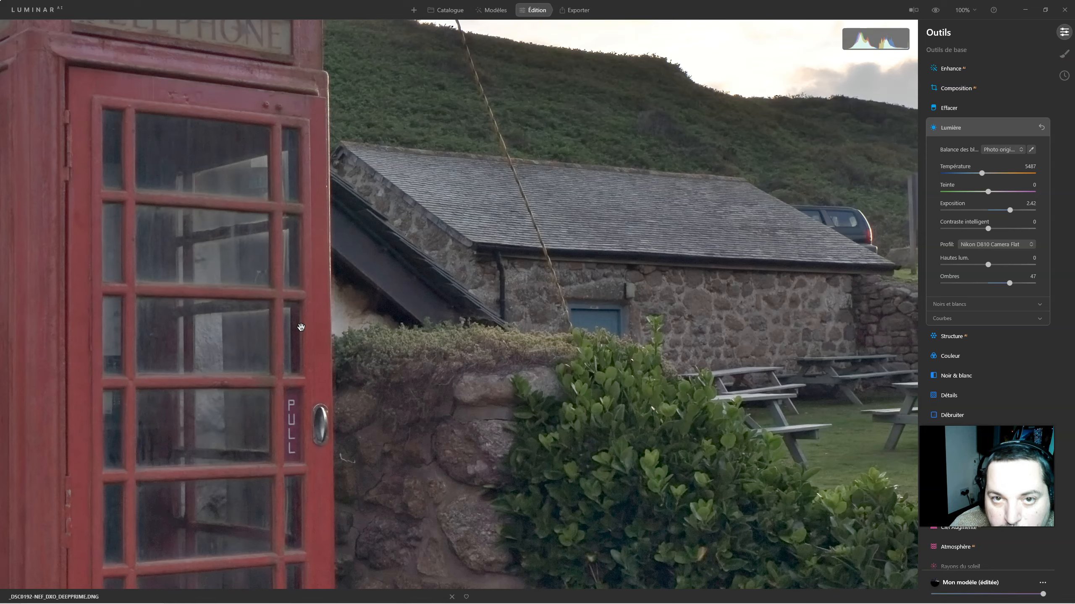
left_click_drag(288, 316, 527, 344)
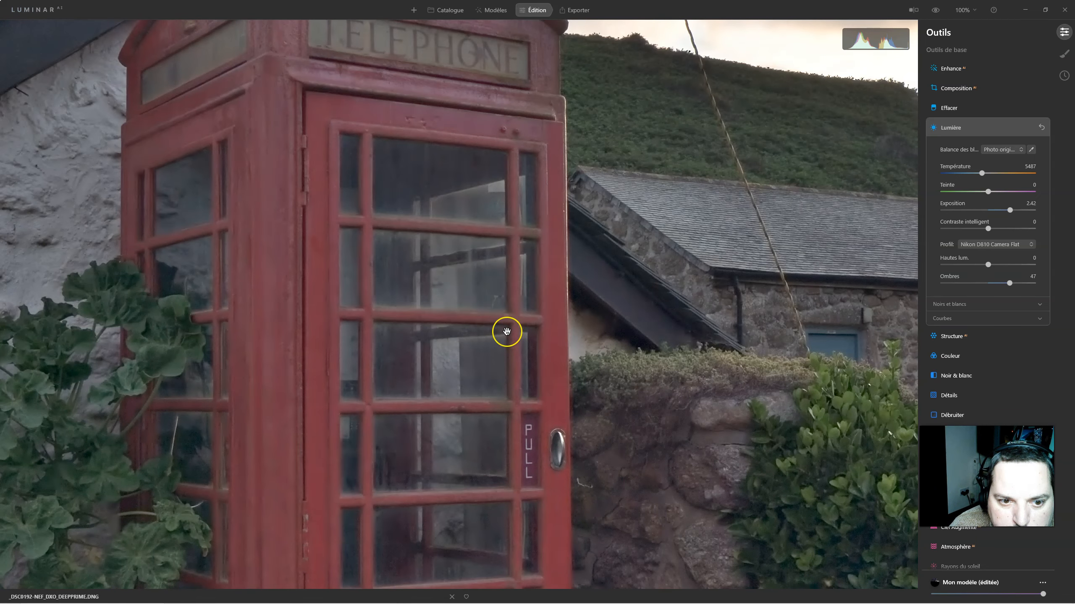
left_click_drag(444, 284, 410, 533)
left_click_drag(367, 315, 248, 601)
left_click_drag(627, 407, 605, 559)
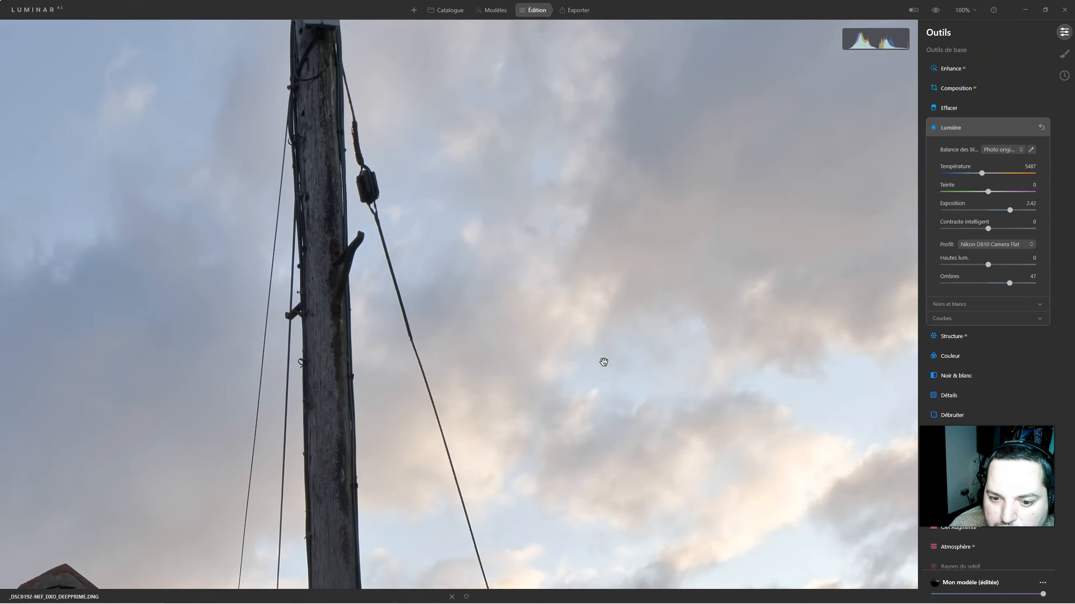
left_click(603, 361)
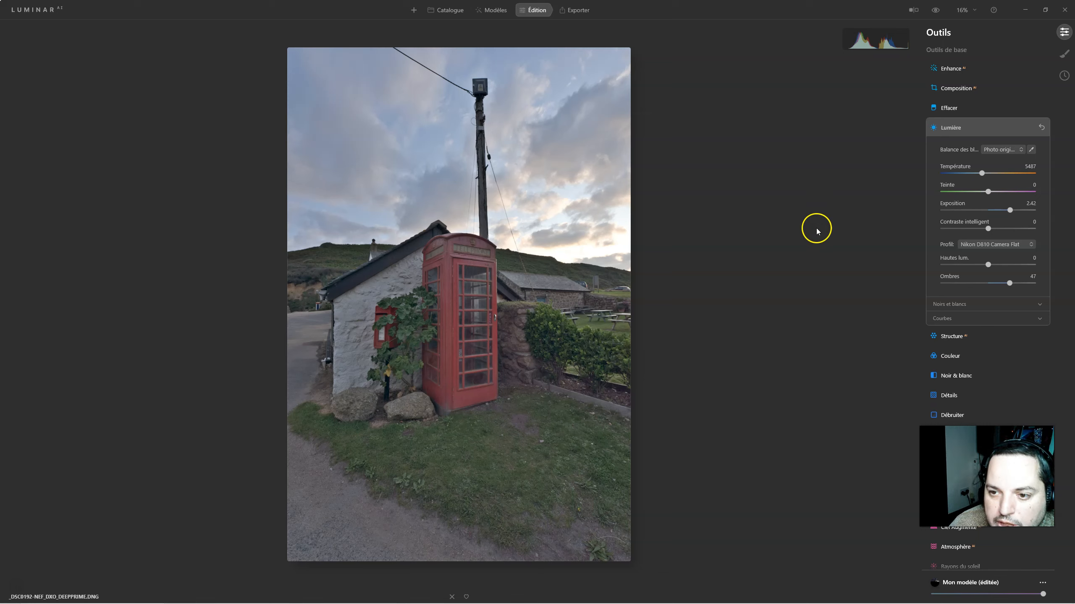
Step: Set the Structure AI amount to 28
left_click(962, 129)
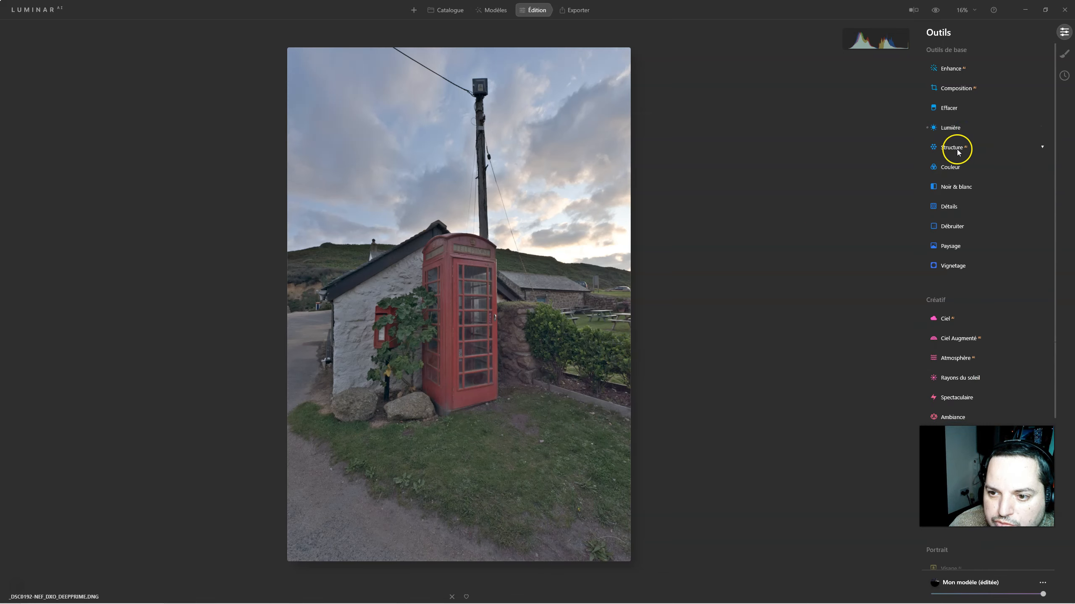
left_click(955, 148)
left_click_drag(988, 175, 1001, 175)
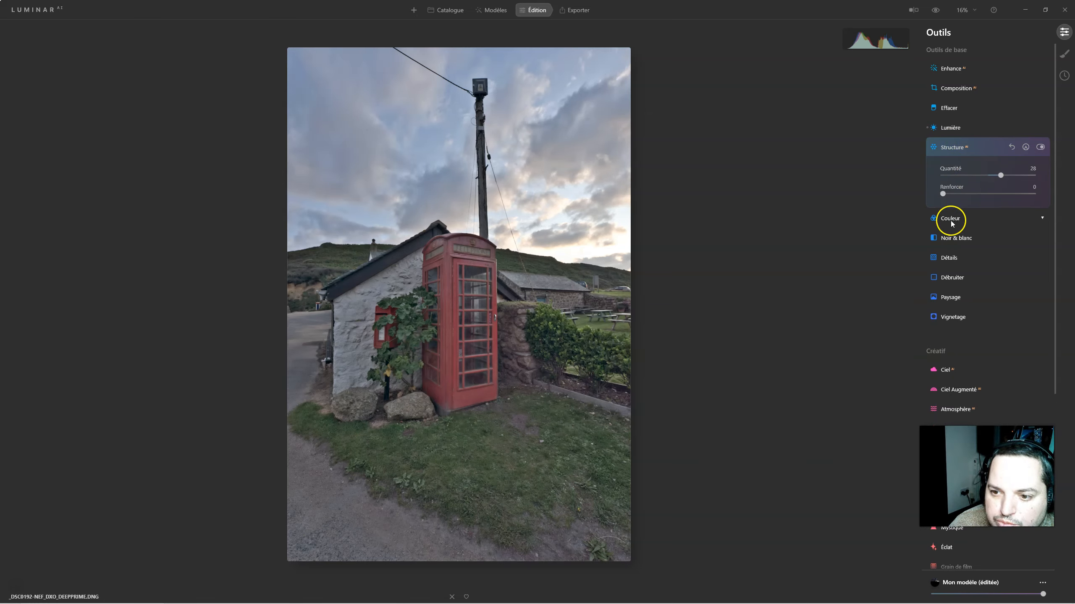
Step: In the Details tool, raise the sharpening (Plus net) to about 30
left_click(947, 262)
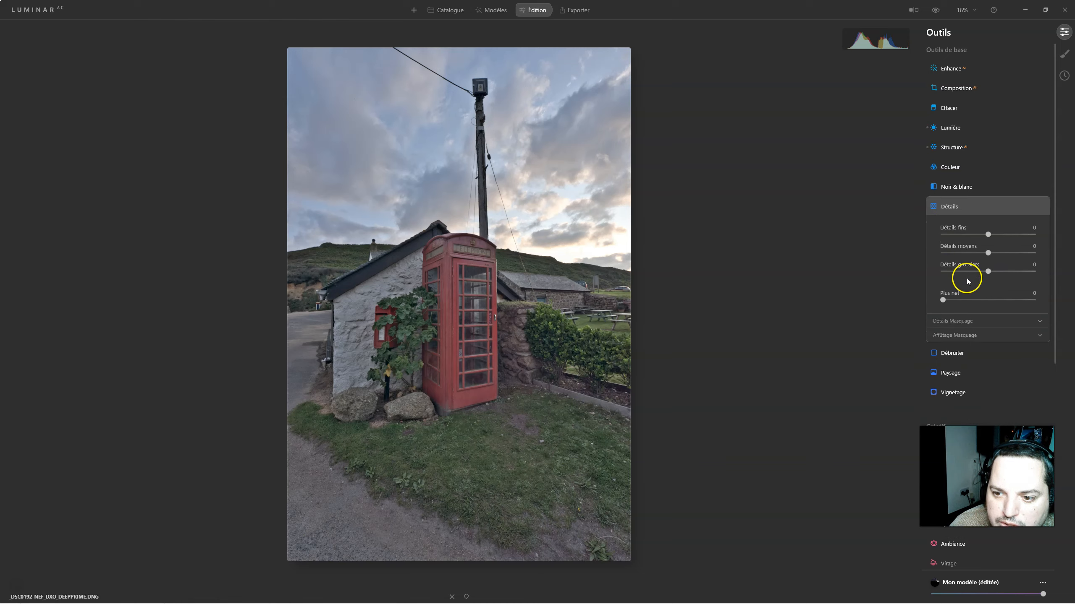
left_click_drag(944, 301, 971, 300)
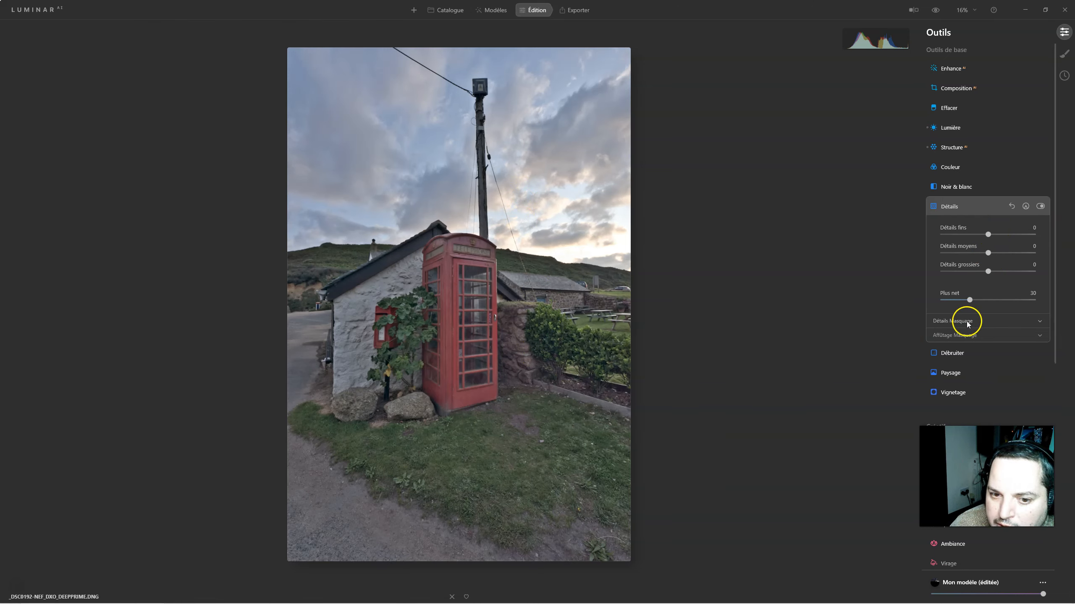
Step: Warm the photo's white balance in the Light tool with Temperature 7498 and Tint 4
left_click(951, 127)
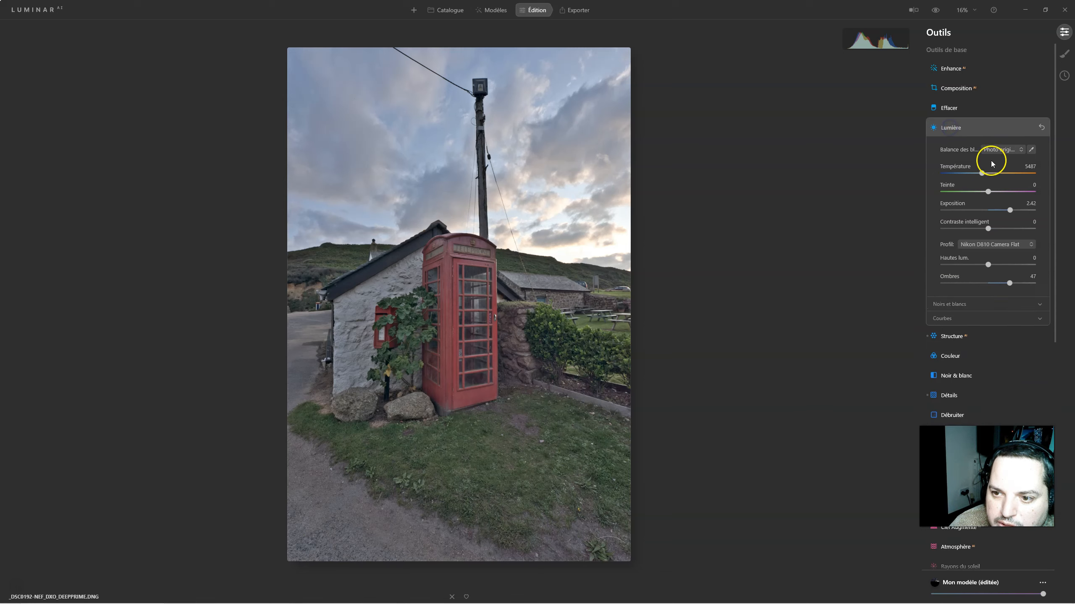
left_click_drag(982, 177, 992, 173)
left_click(989, 192)
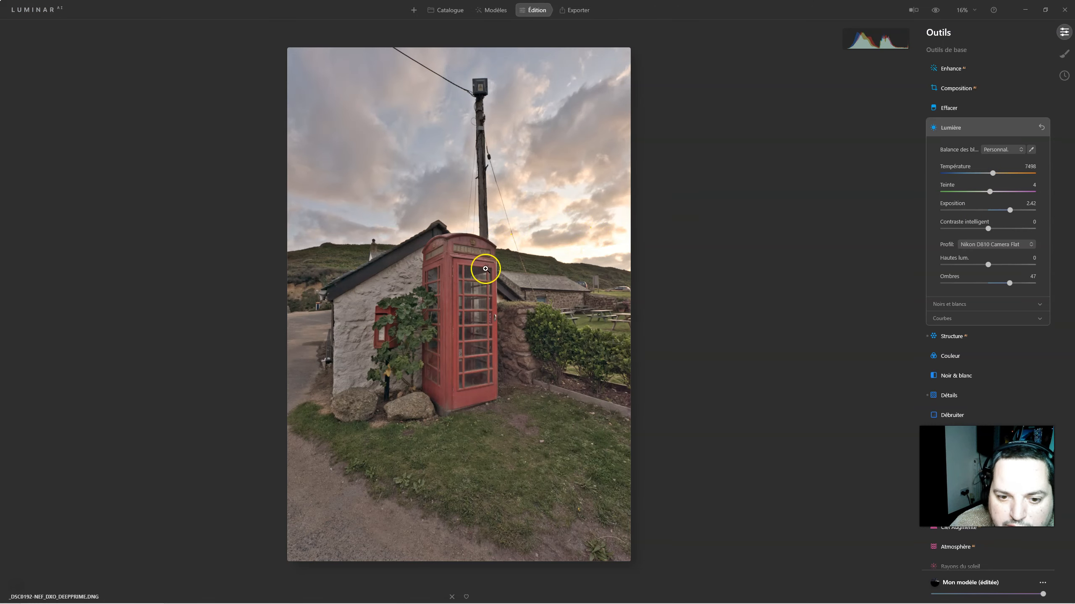
Step: Inspect the sharpened detail at 100% on the cottage wall, roof, telephone box and stone wall, and return to the full photo
left_click(377, 269)
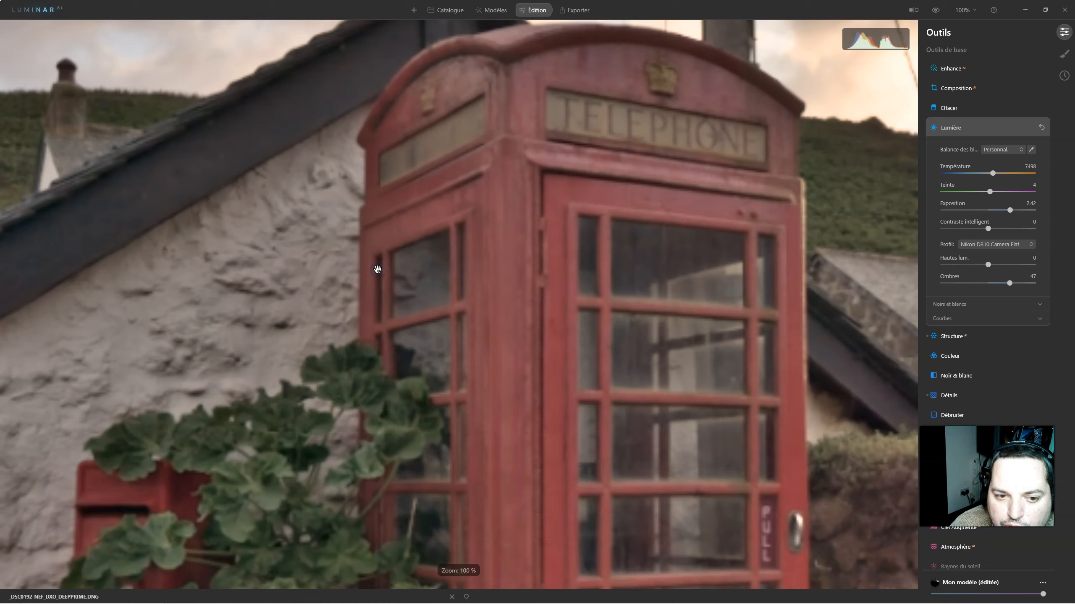
left_click_drag(289, 204, 516, 264)
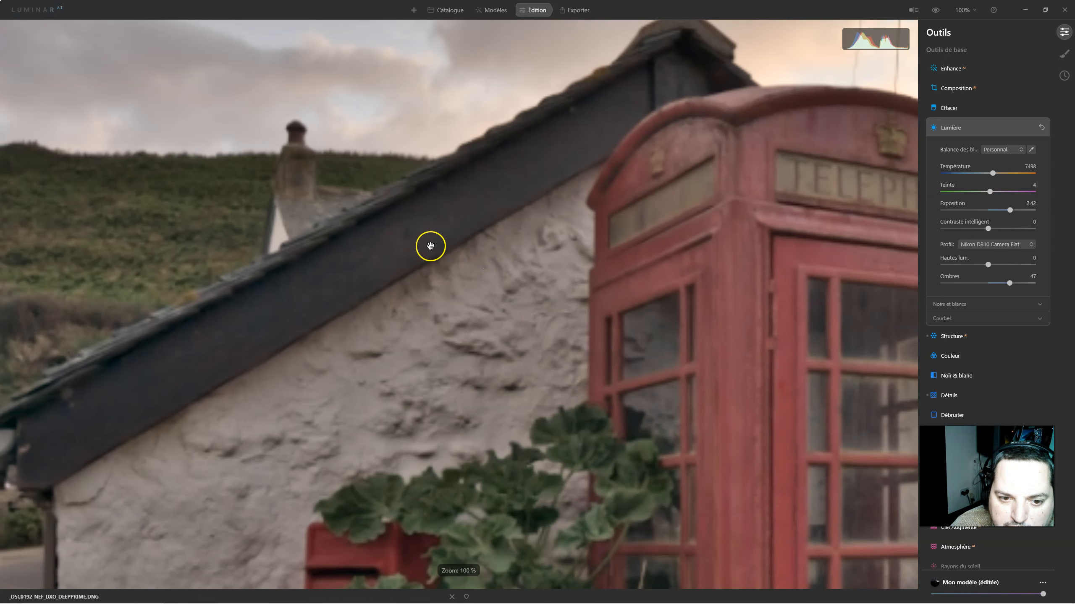
left_click_drag(772, 341, 578, 300)
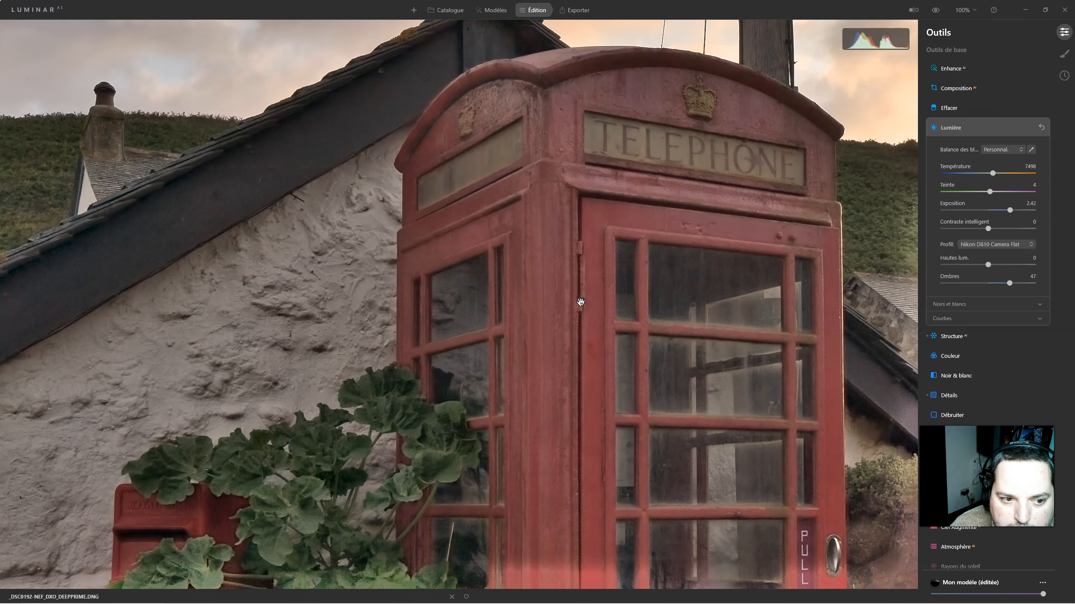
left_click_drag(761, 439, 491, 332)
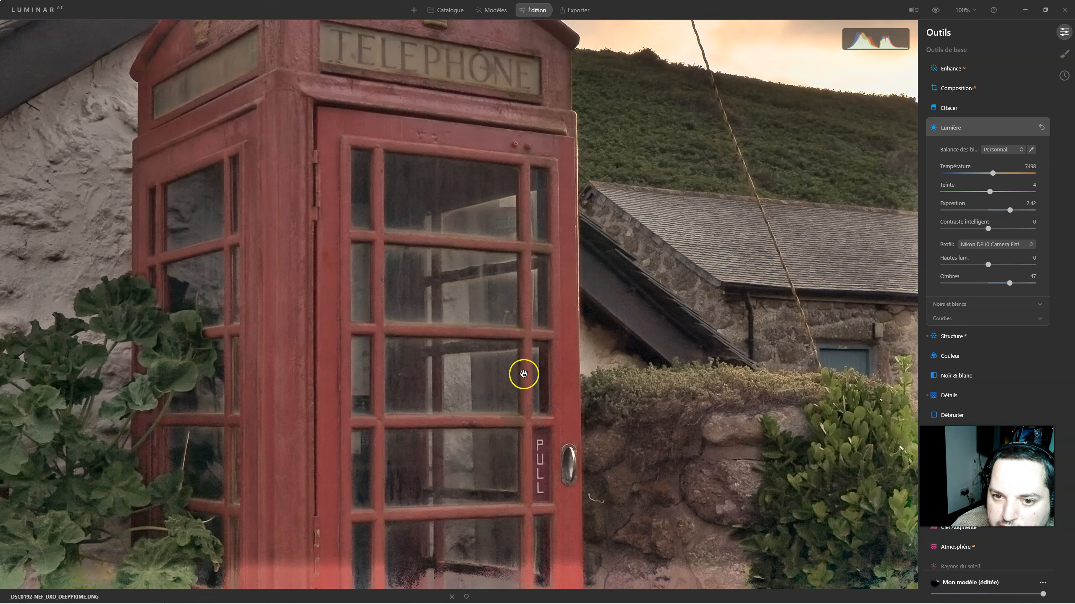
left_click(595, 413)
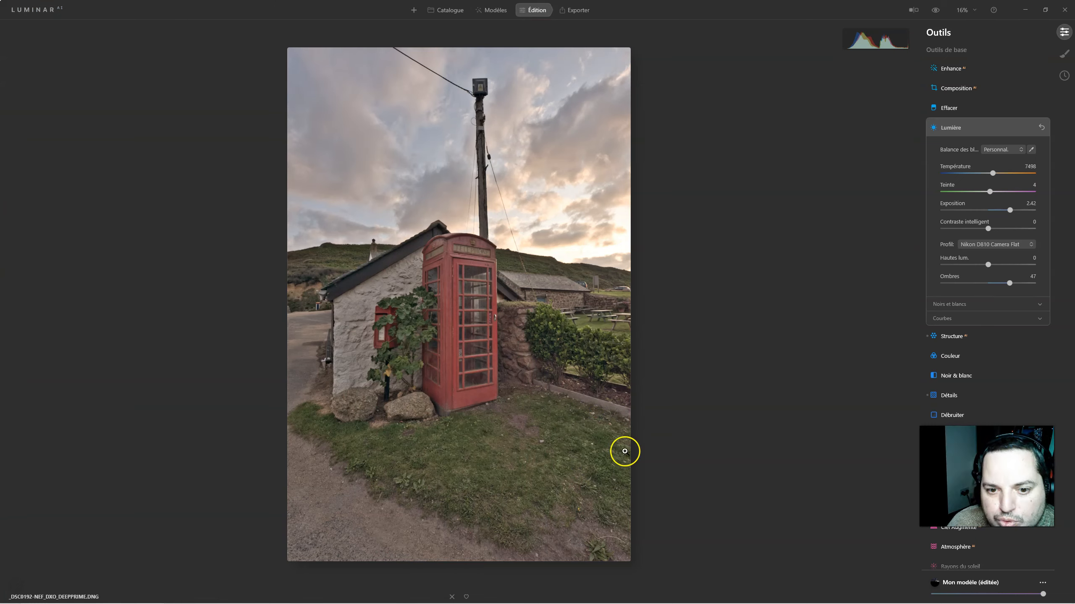
Step: Switch back to DxO PureRAW to show the optimised DNG
mouse_move(511, 603)
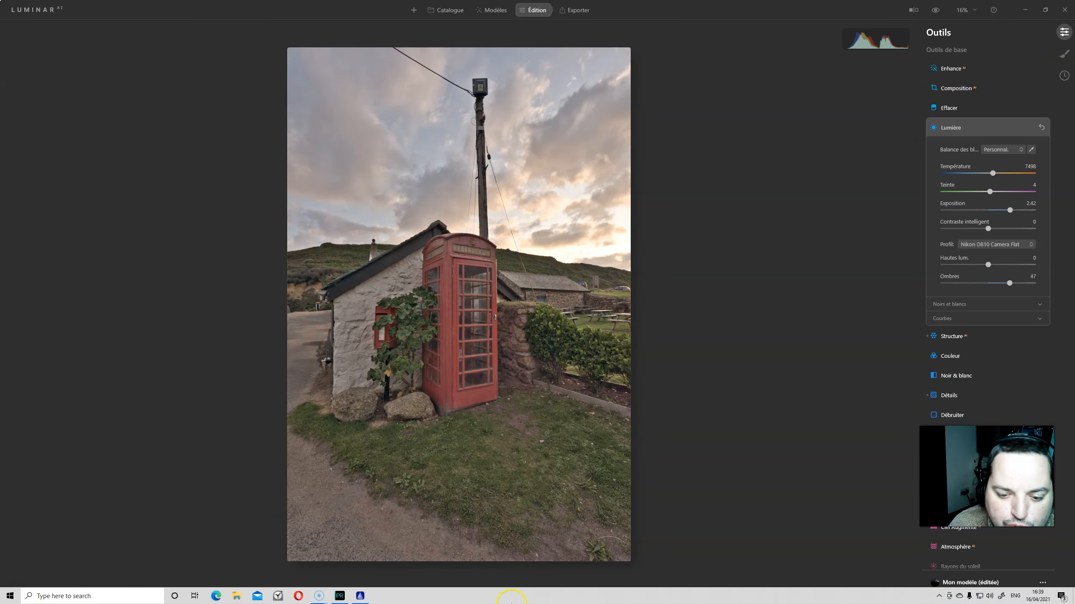
left_click(340, 596)
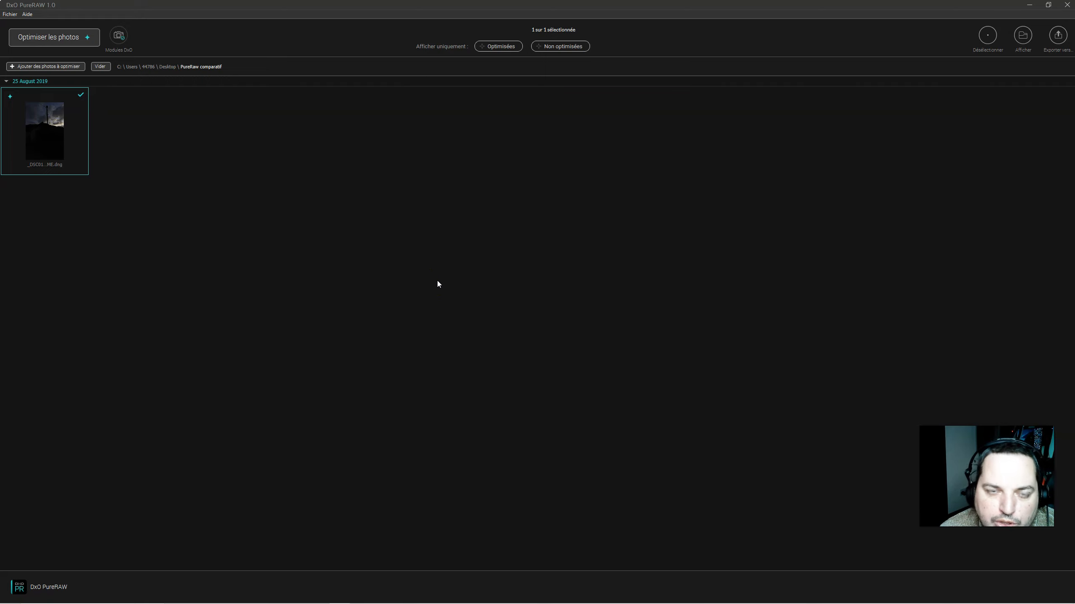
left_click(428, 285)
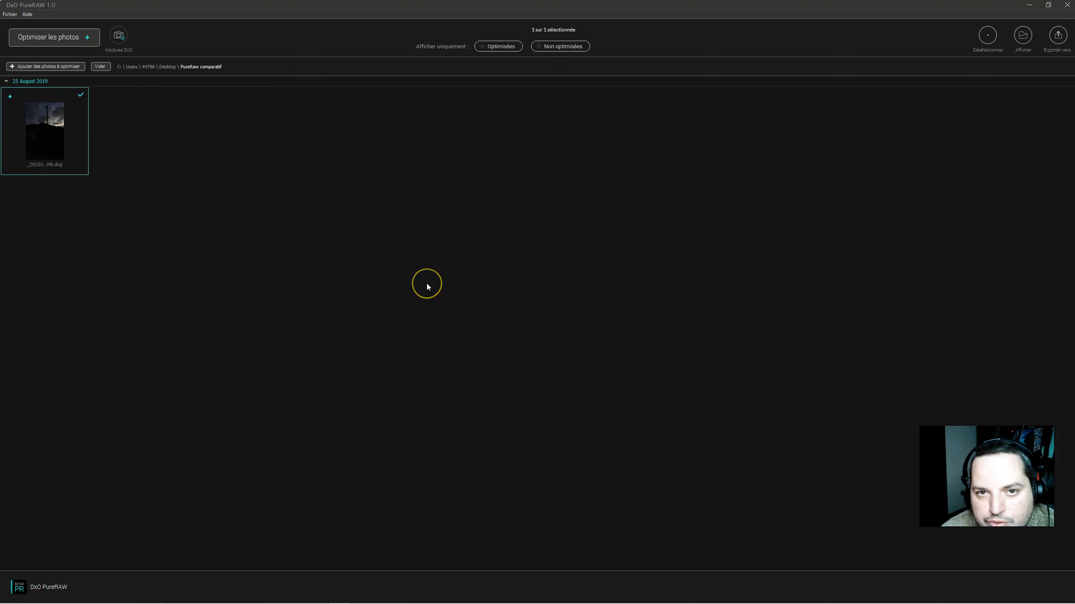